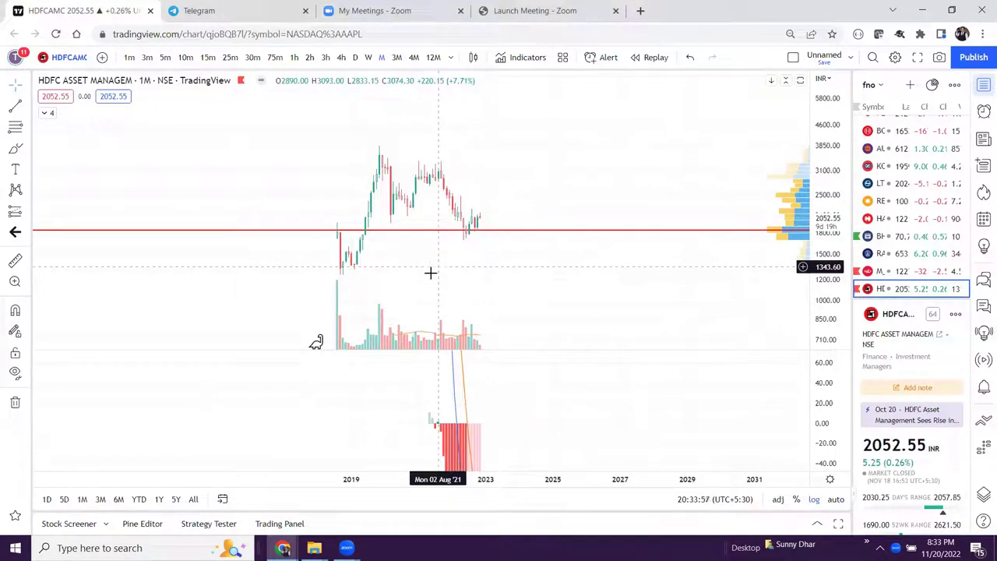
Widen the monthly candle spacing and pan right until the 2018 candles are in view.
click(411, 452)
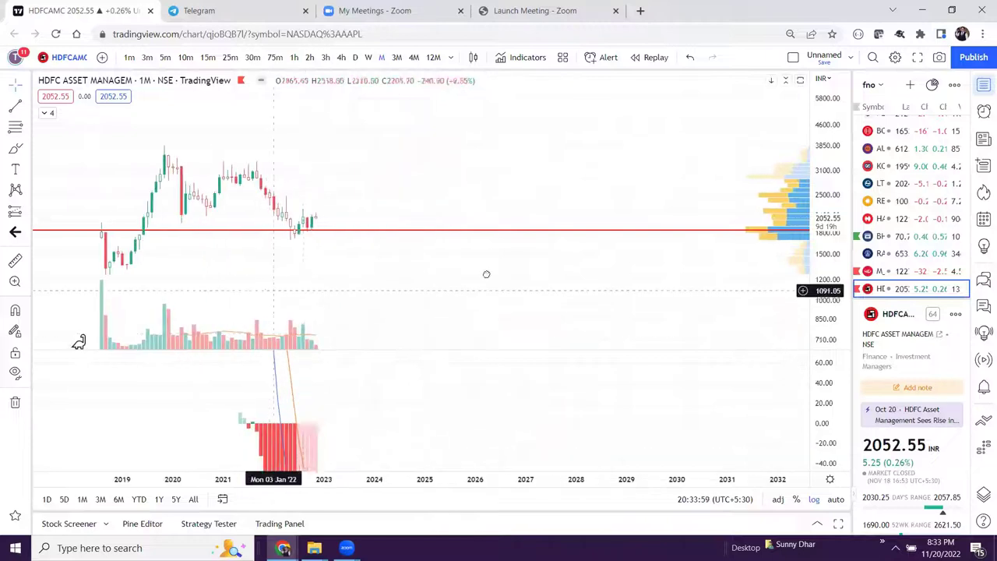
drag(143, 269, 334, 267)
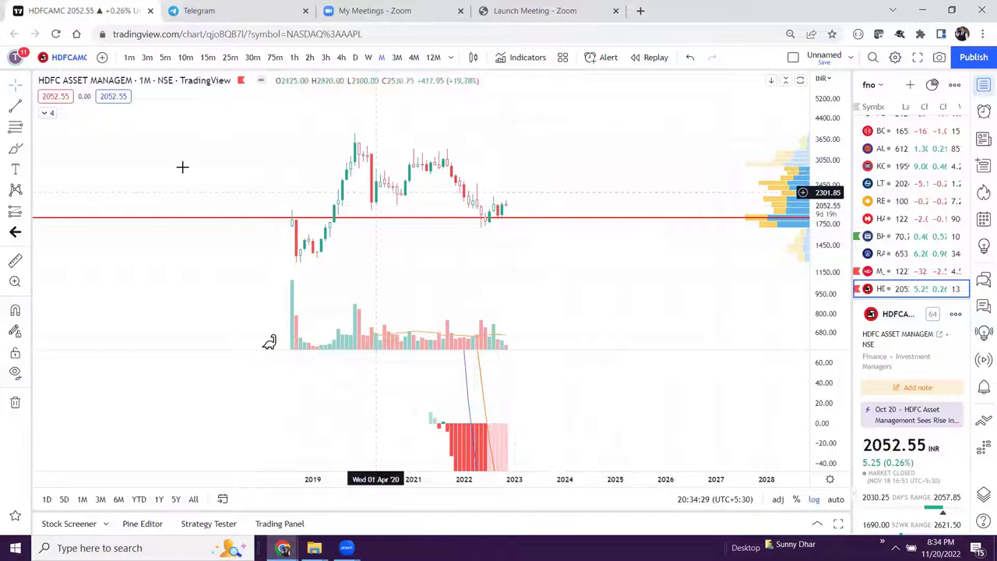
click(28, 149)
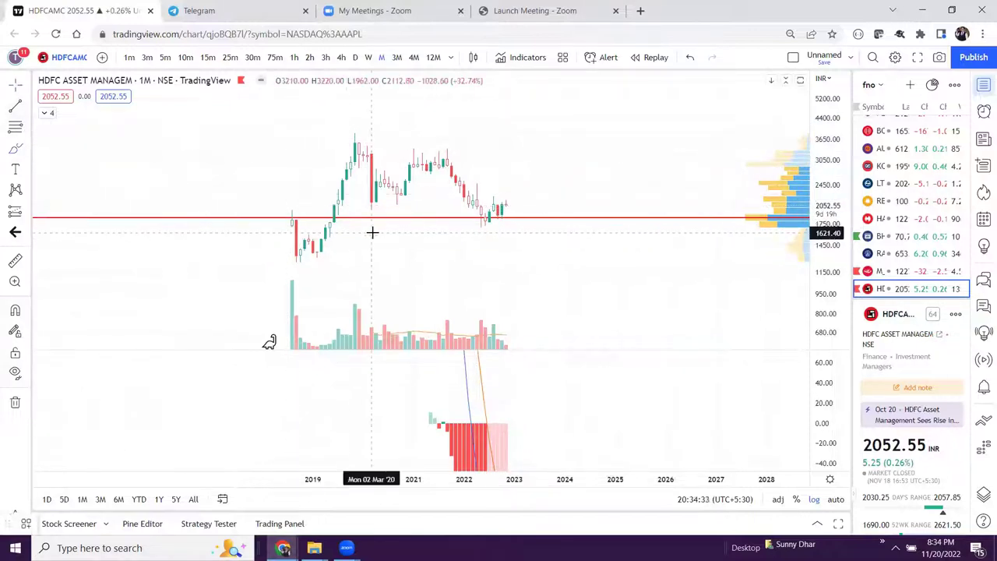
Draw an arrow rising from the 2018 low to the 2019 peak.
click(27, 149)
click(27, 108)
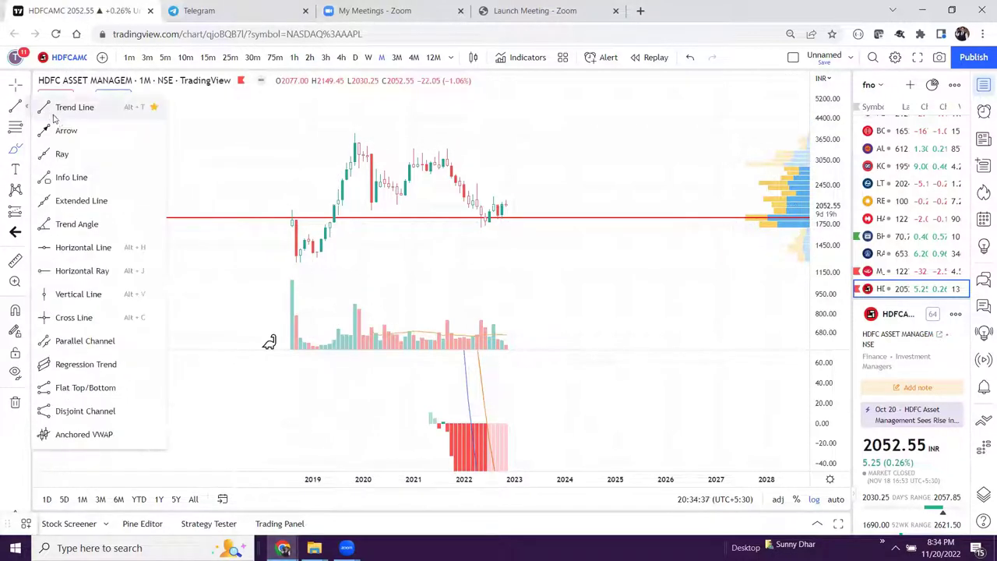
click(66, 130)
click(286, 257)
click(346, 139)
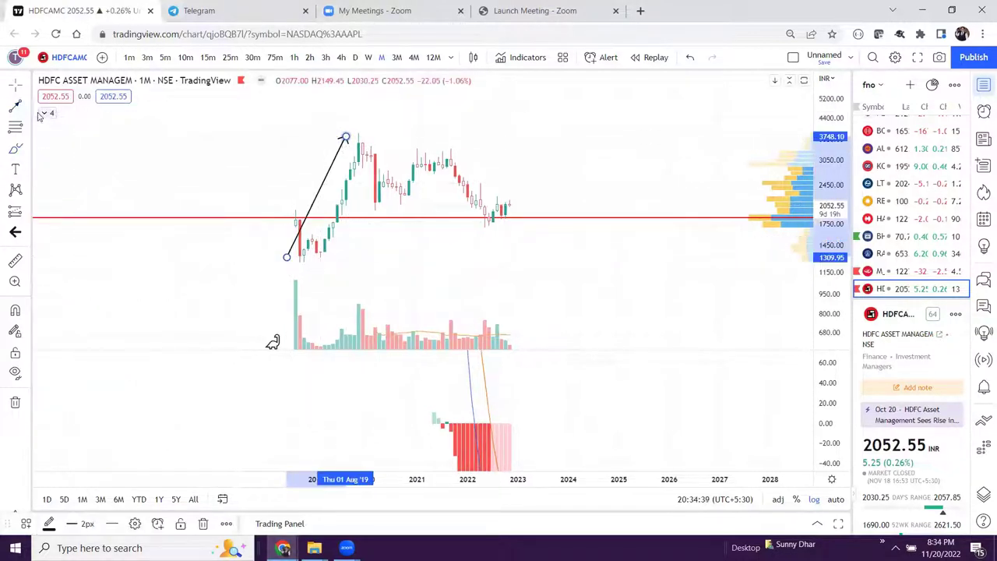
Add a falling arrow from the 2019 peak to the latest candles and a projected rally arrow.
click(355, 131)
click(529, 197)
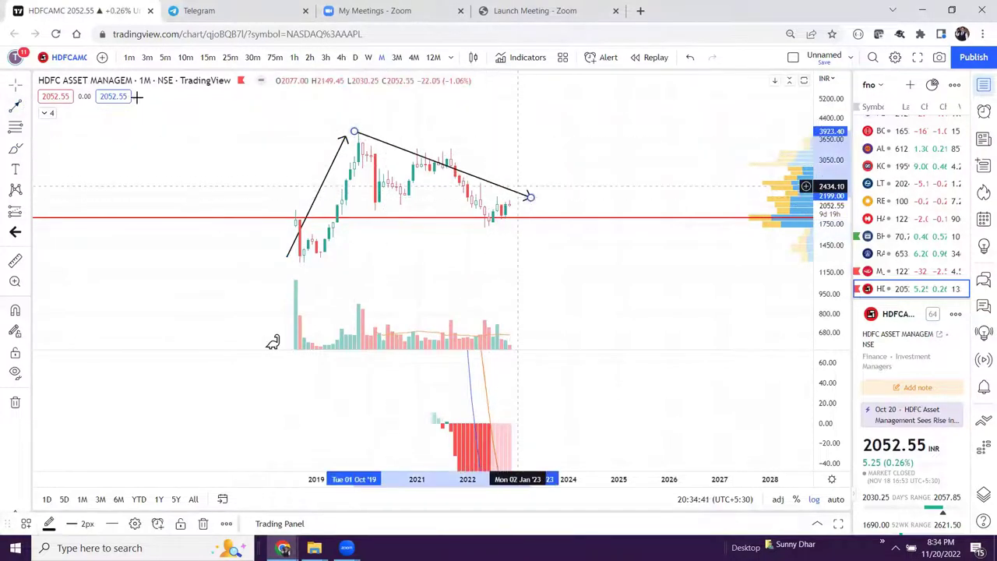
click(16, 107)
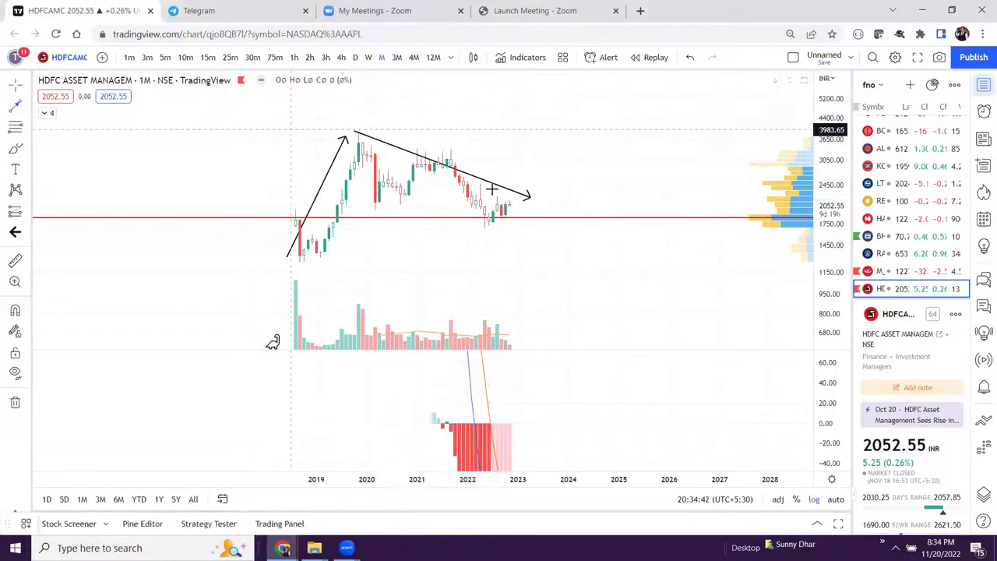
click(527, 211)
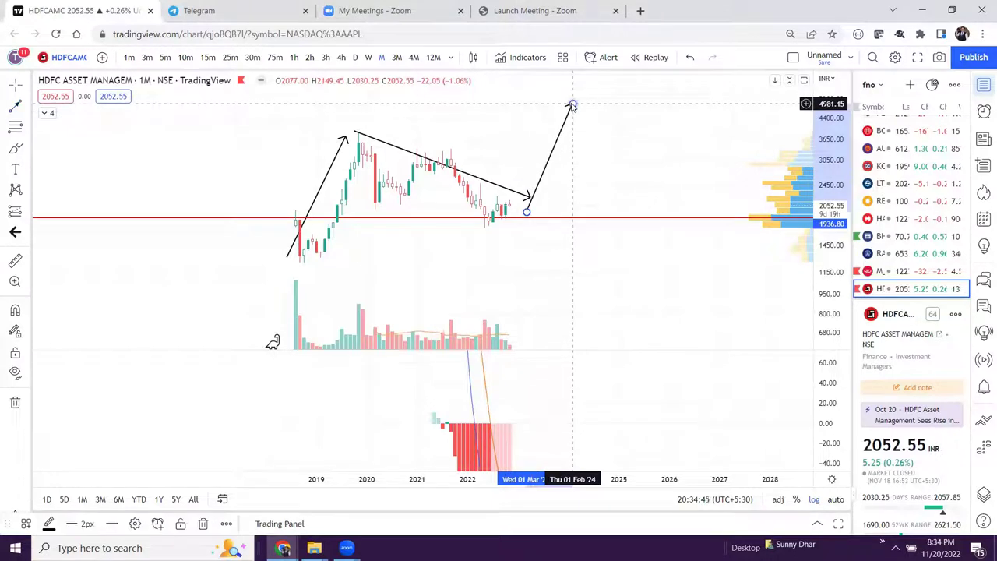
click(572, 104)
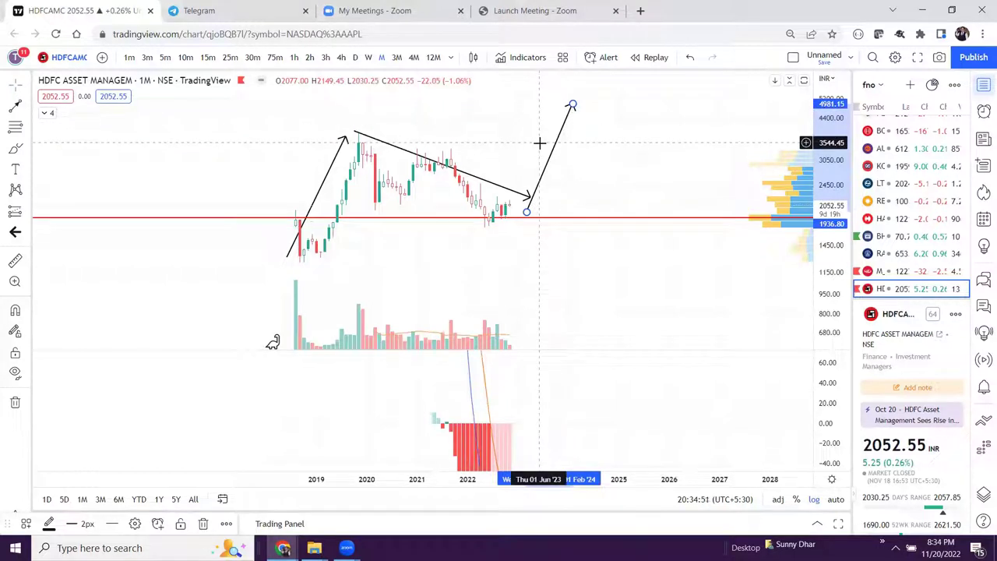
click(407, 187)
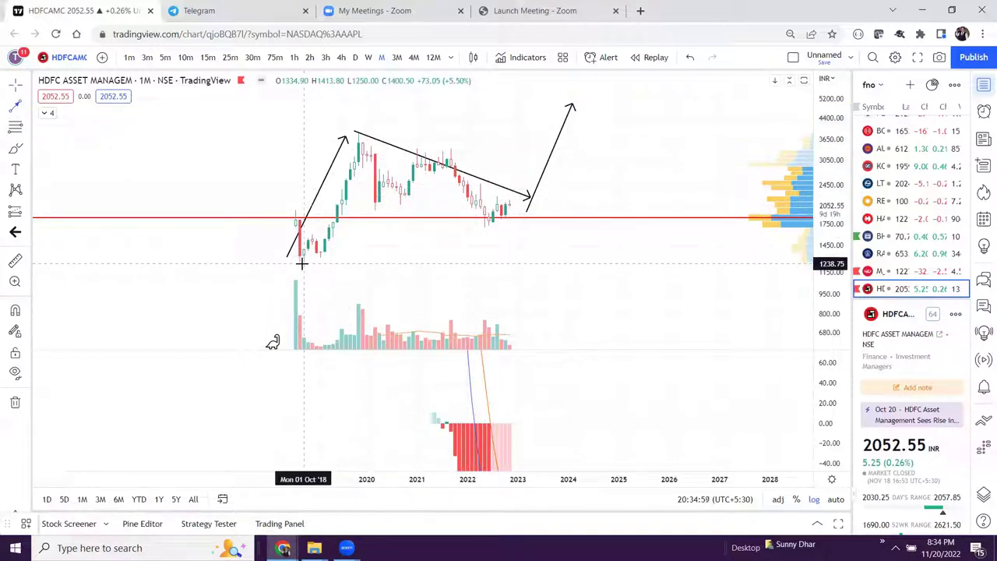
Draw a horizontal arrow from the 2018 low and a green brush loop around the 2018–2019 rally.
click(301, 263)
click(479, 264)
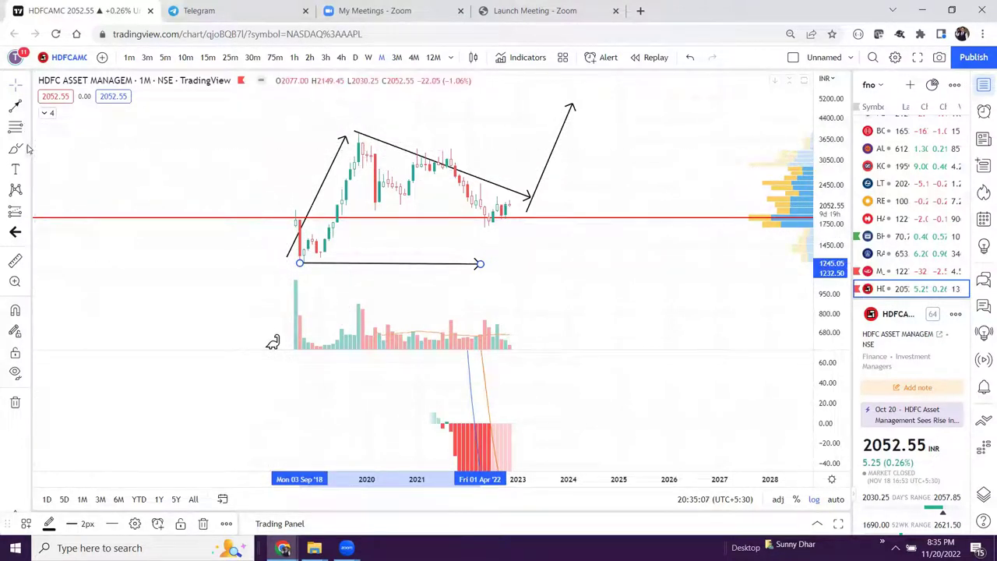
click(28, 148)
click(62, 149)
drag(331, 124, 349, 264)
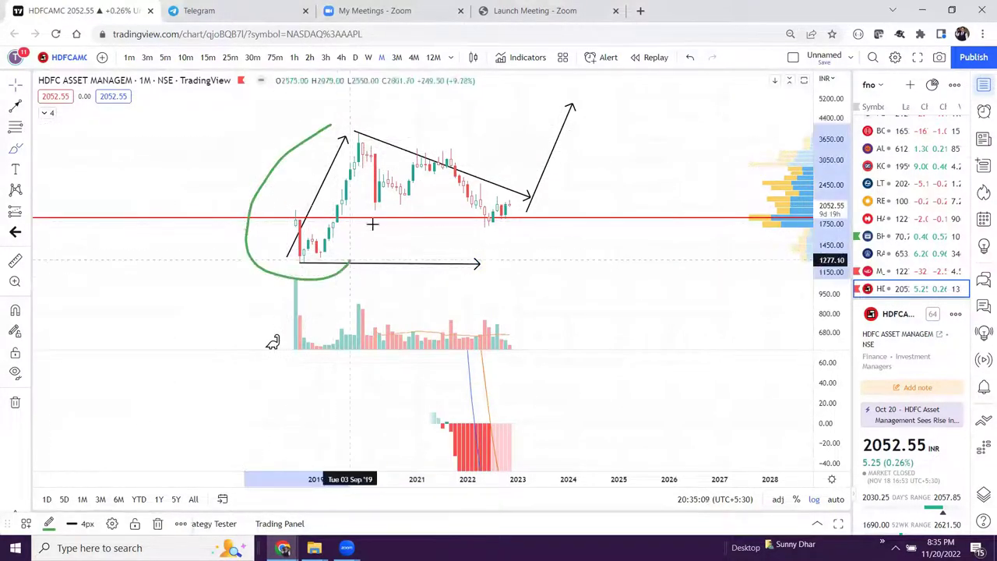
drag(373, 224, 312, 126)
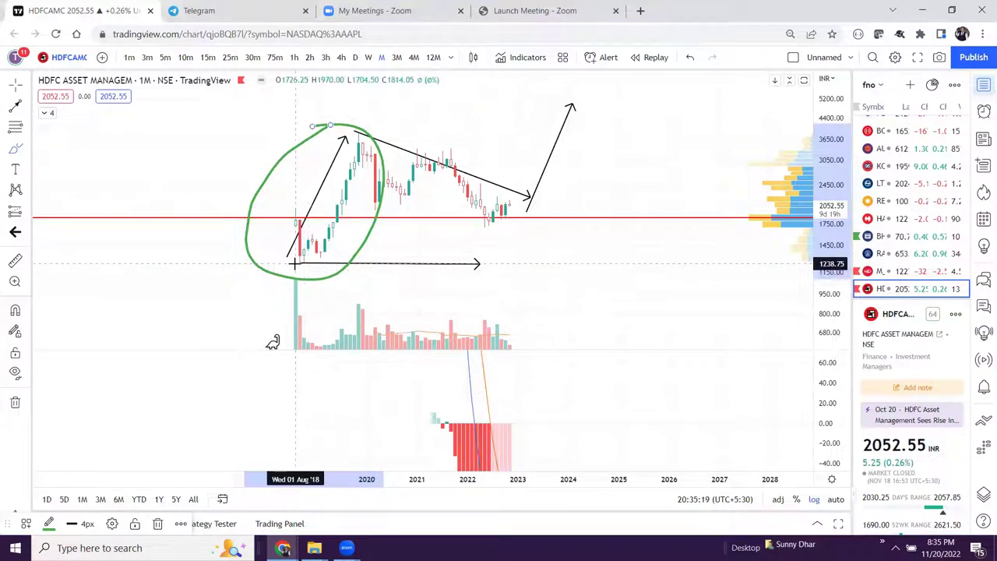
Remove all drawings from the chart using the right-click menu.
click(335, 263)
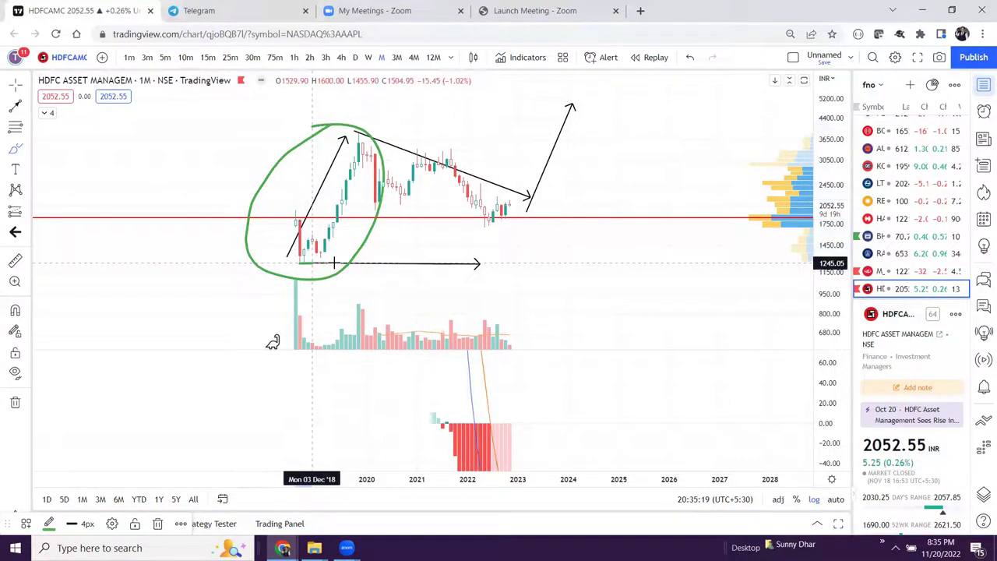
right_click(607, 152)
click(696, 411)
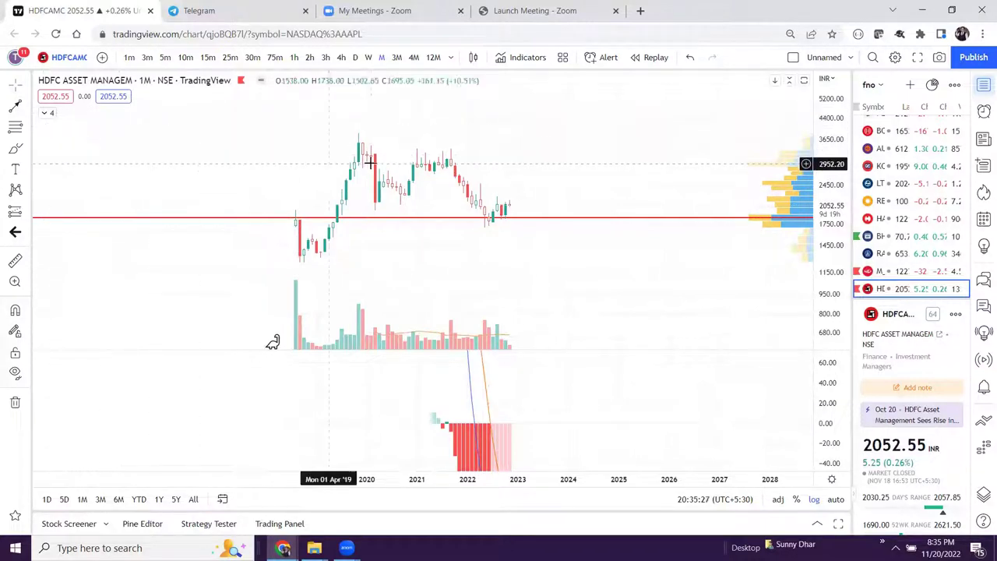
Stretch the price scale and draw trend lines from the 2019 peak to the 2020 low, then to the 2021 high.
drag(828, 255, 736, 195)
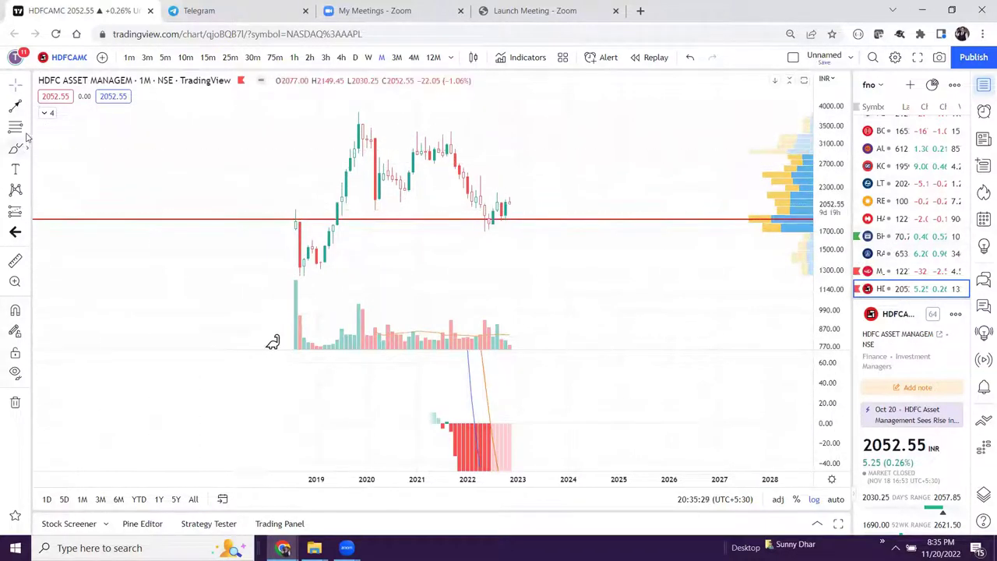
click(14, 107)
click(354, 114)
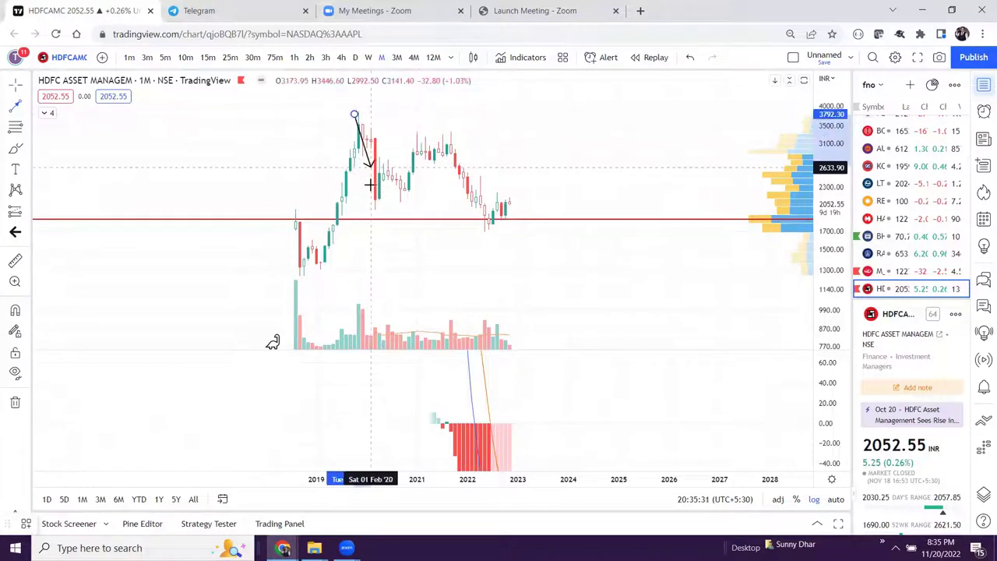
click(371, 218)
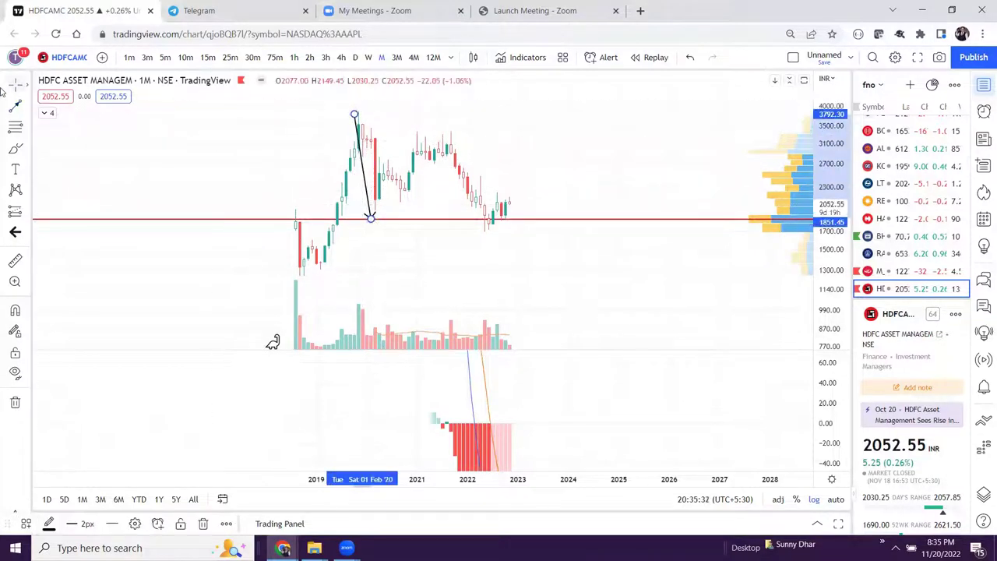
click(371, 217)
click(460, 145)
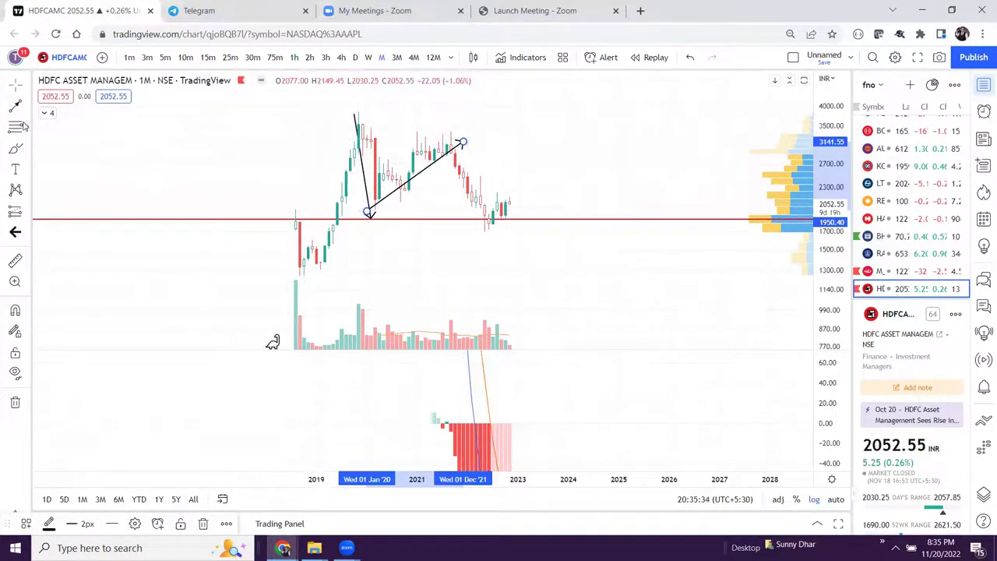
Add a line down to the mid-2022 low and a projection toward about 3684 in 2024.
click(460, 145)
click(492, 233)
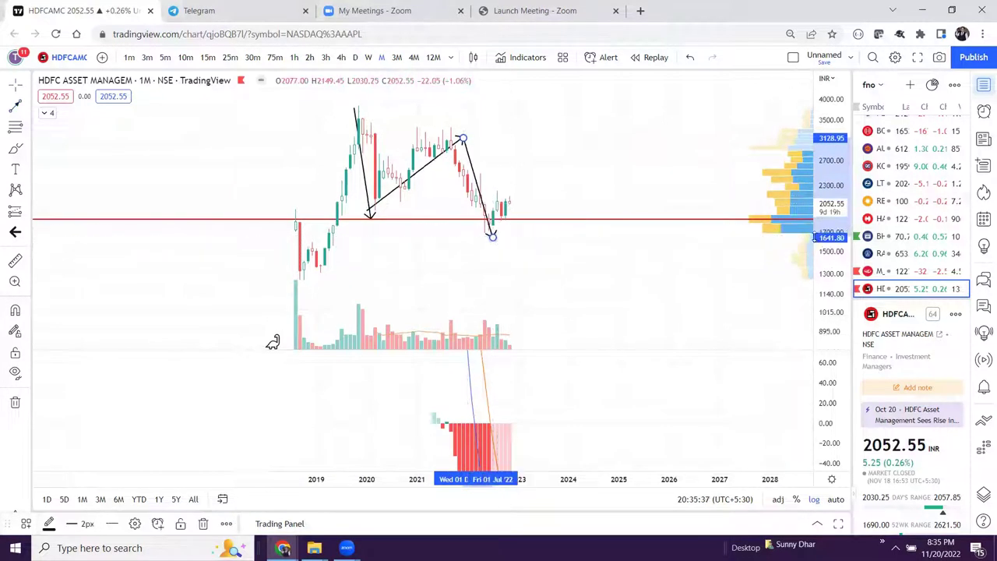
click(184, 259)
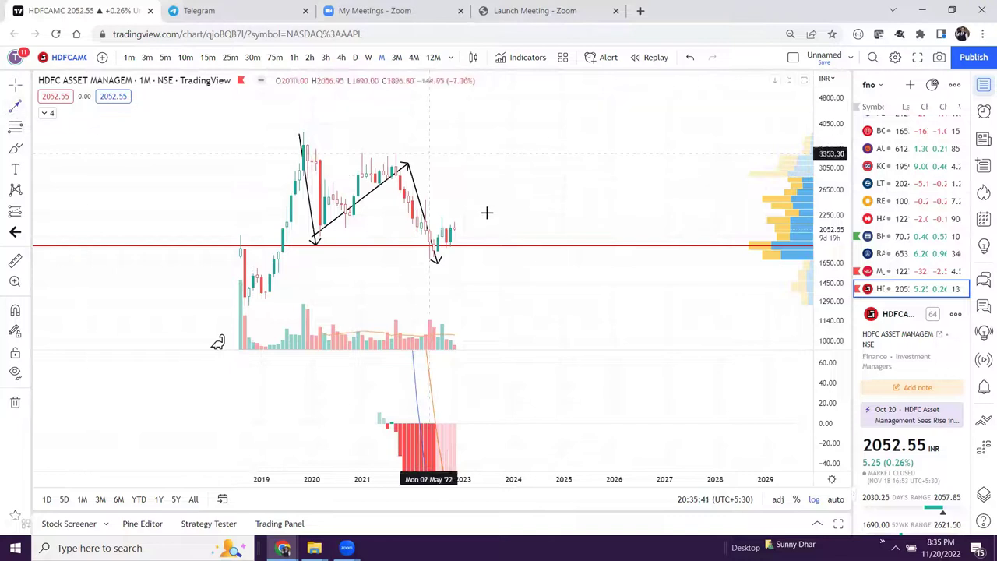
click(460, 248)
click(543, 141)
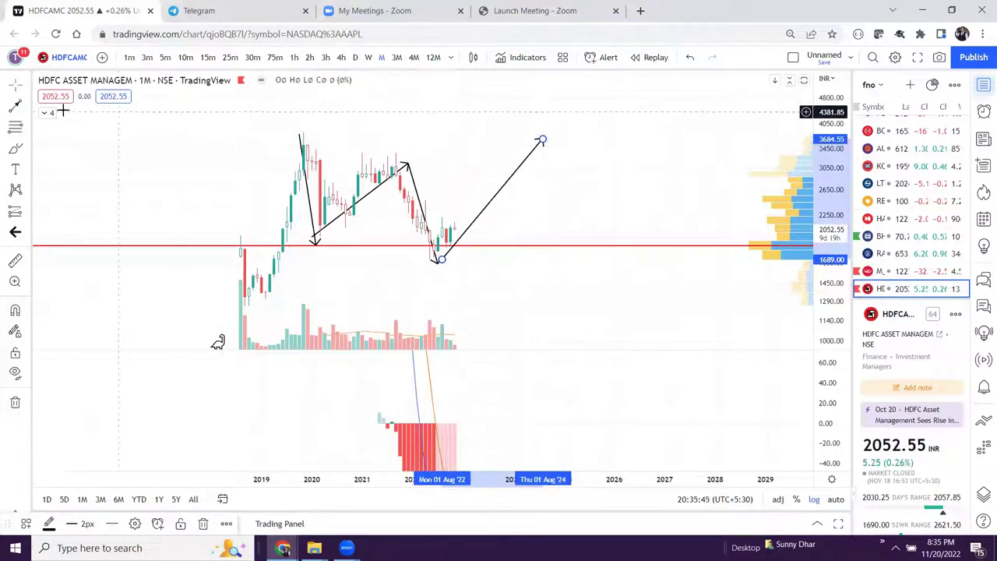
Clear all drawings and draw a falling trend-line arrow from the 2019 peak toward mid-2026.
right_click(617, 163)
click(668, 409)
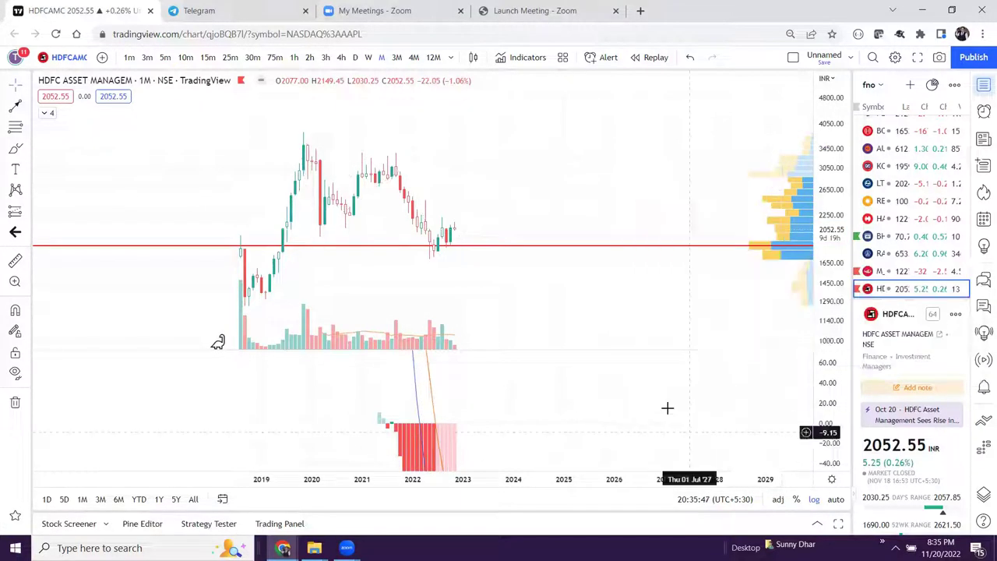
click(15, 107)
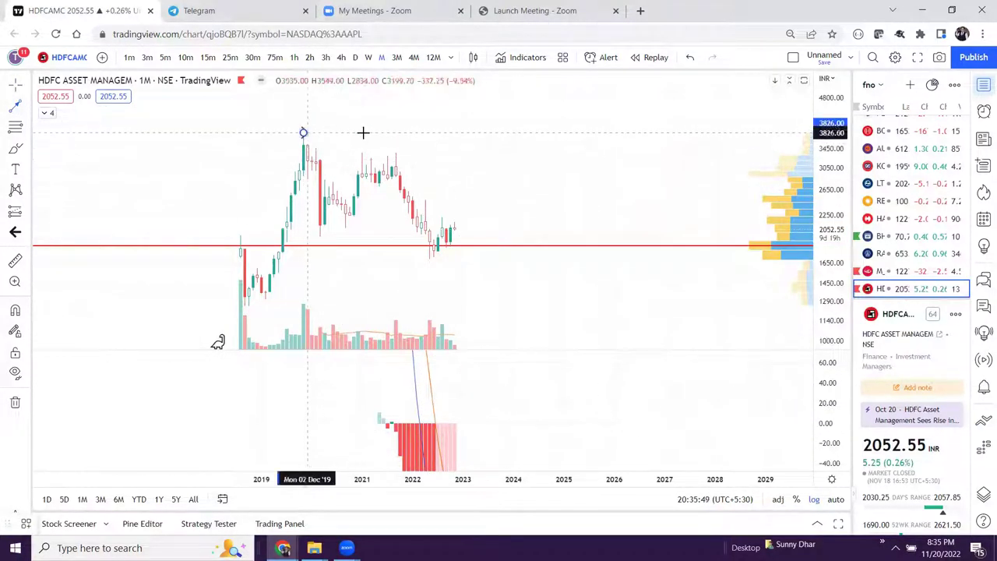
click(364, 133)
click(639, 204)
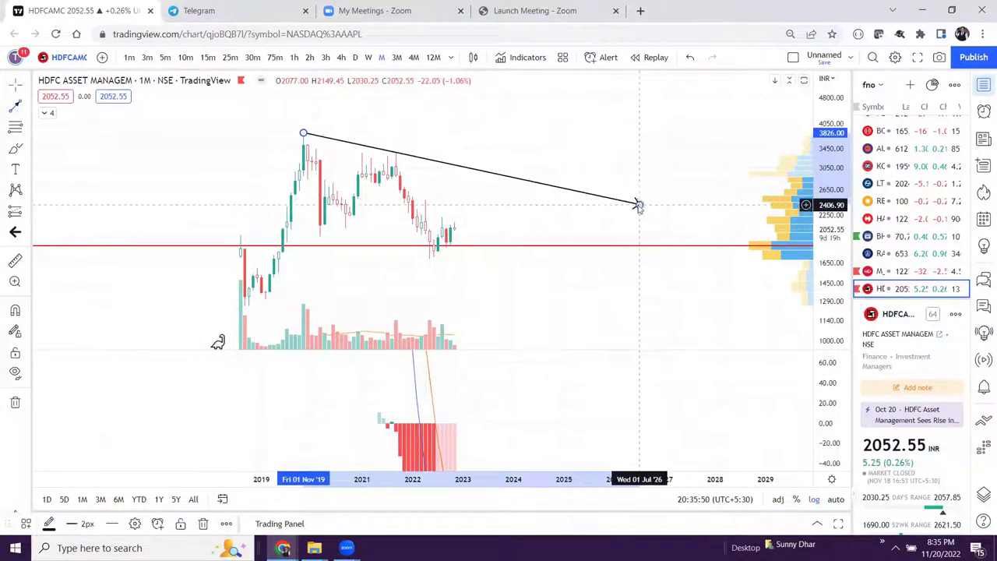
Draw a rising trend-line arrow from the 2022 low, ending above the falling line.
click(14, 109)
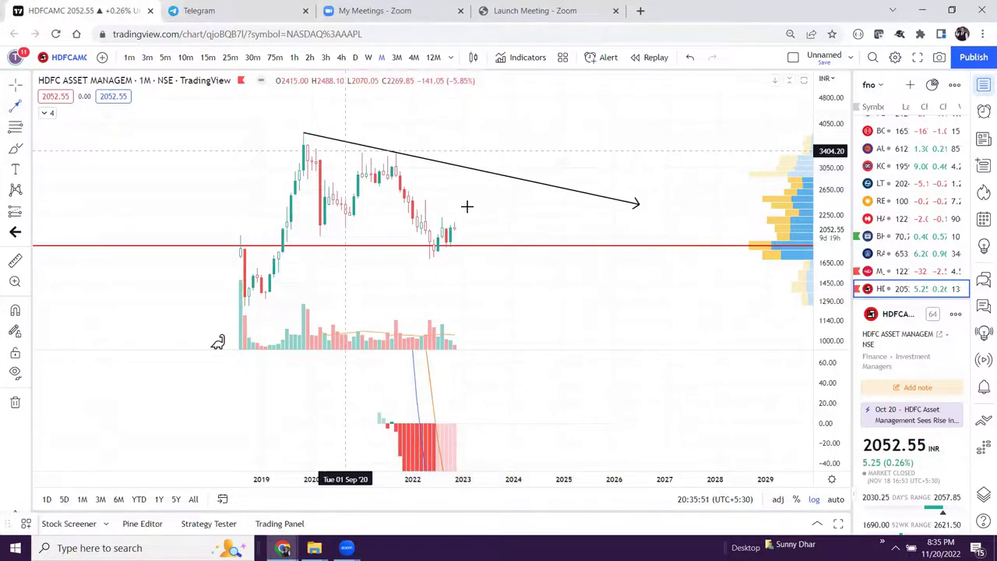
click(446, 254)
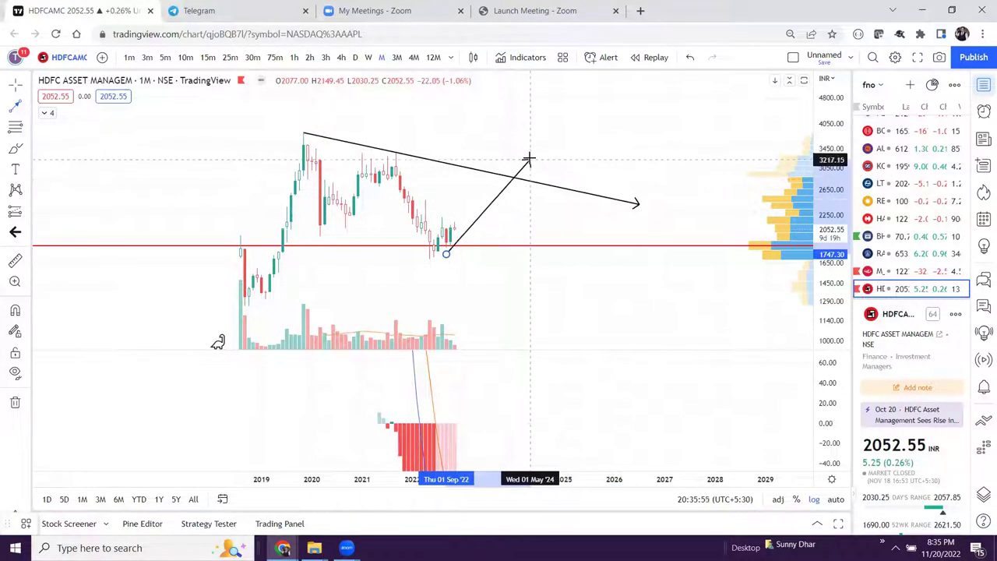
click(530, 156)
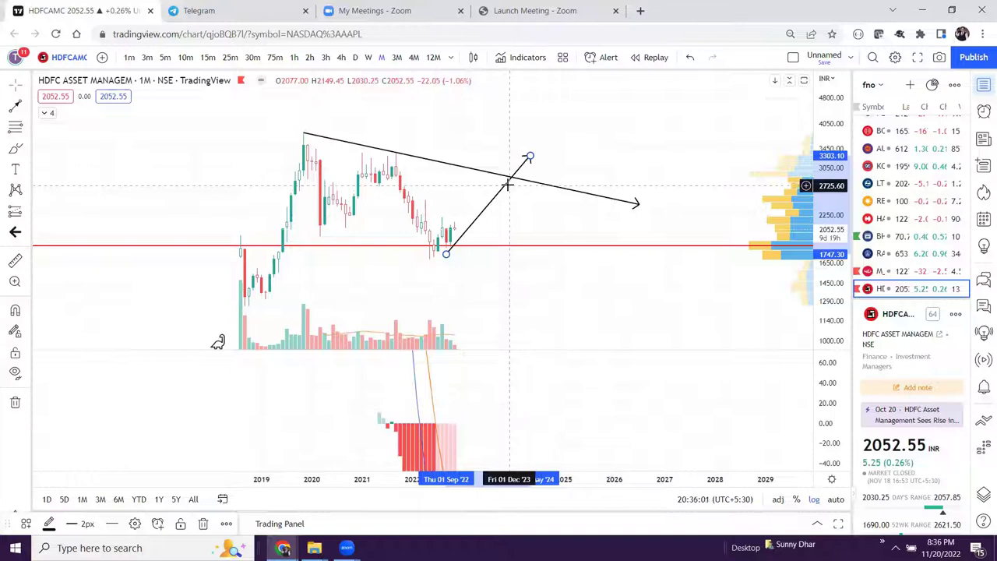
click(510, 182)
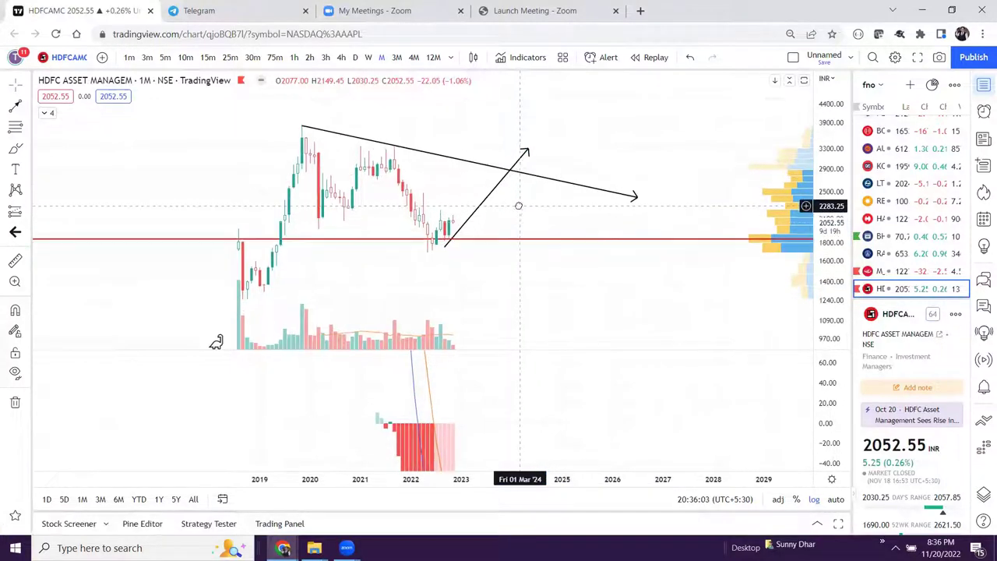
Clear the arrows and draw a parallel channel from the Nov 2019 high down to the 2022 low.
right_click(528, 211)
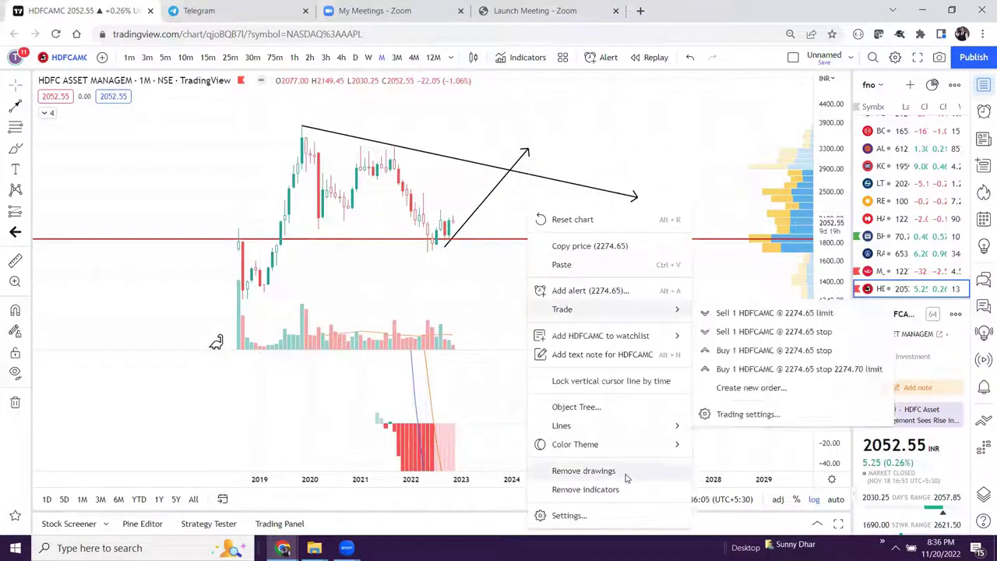
click(630, 473)
click(29, 107)
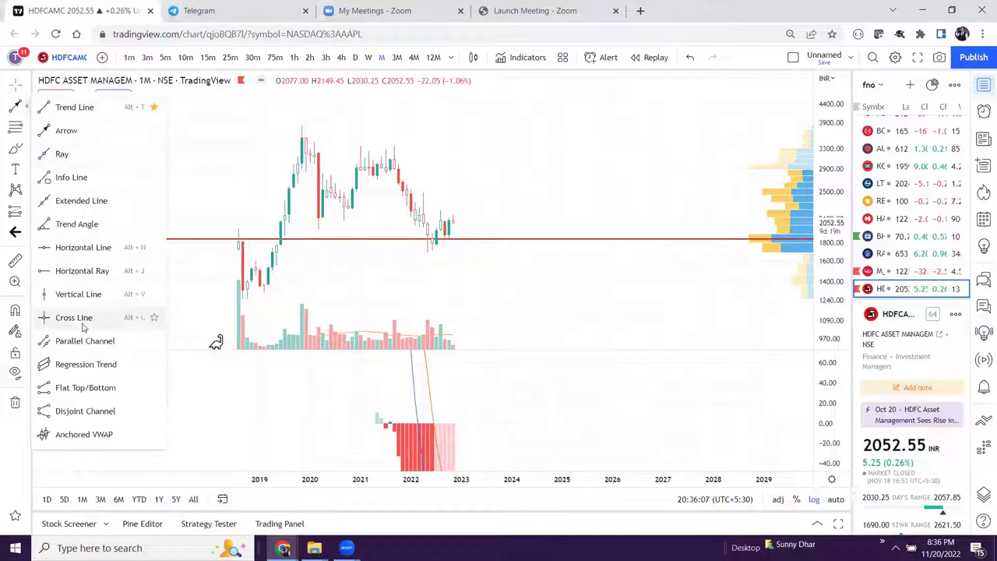
click(143, 314)
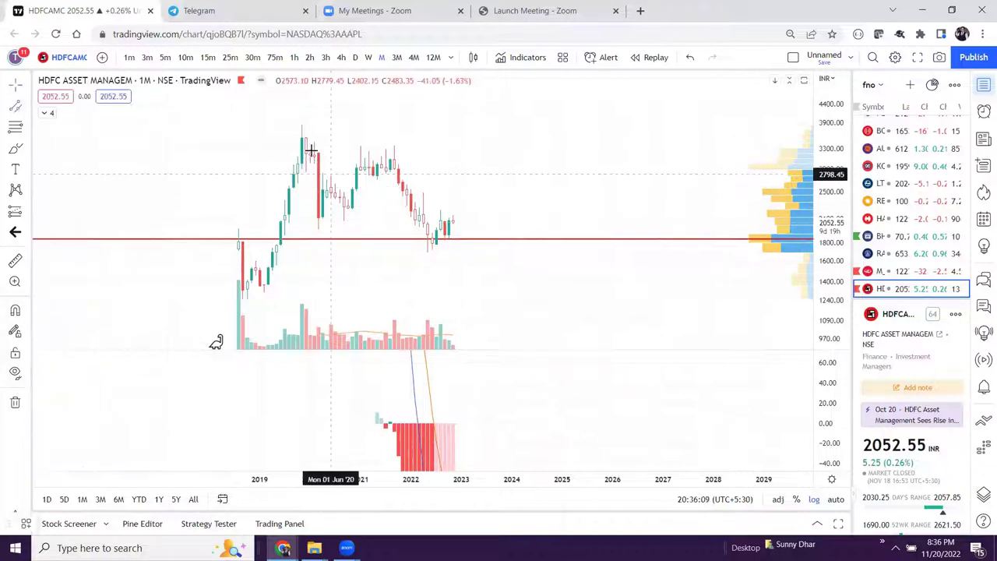
click(301, 126)
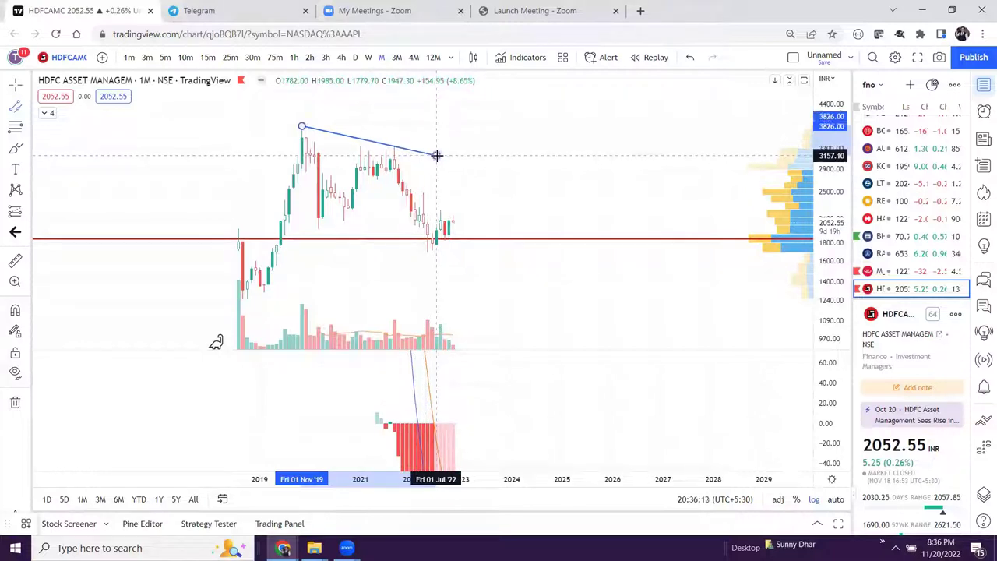
click(436, 155)
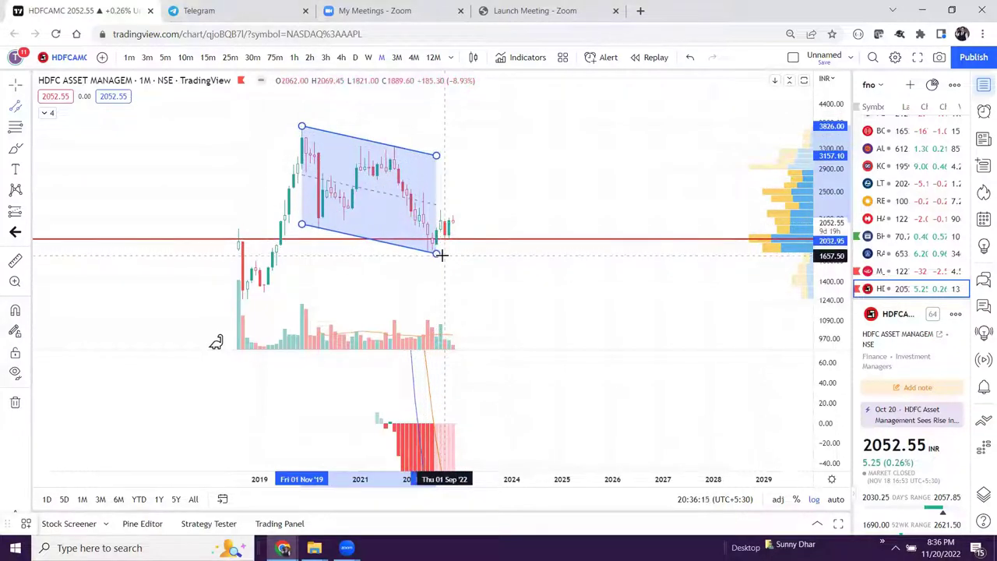
click(439, 251)
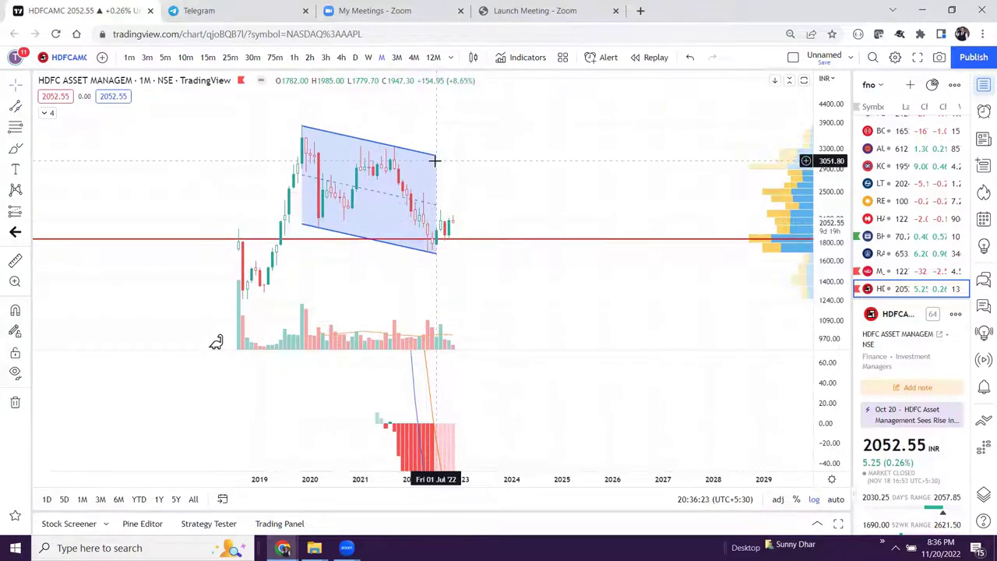
Switch to weekly and draw a trend line from the Sep 2021 high to the Sep 2022 breakout.
click(368, 58)
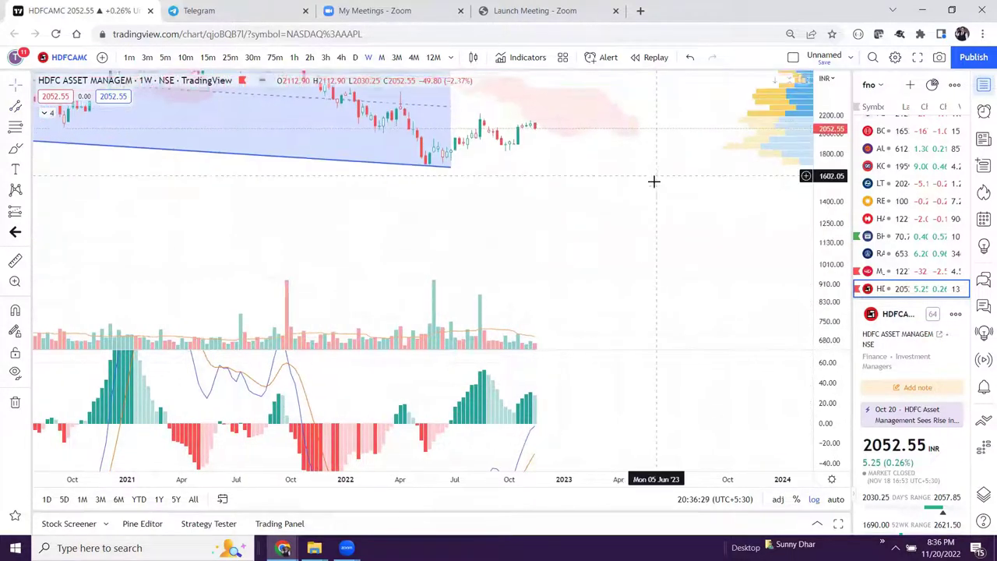
drag(653, 180, 671, 270)
click(25, 106)
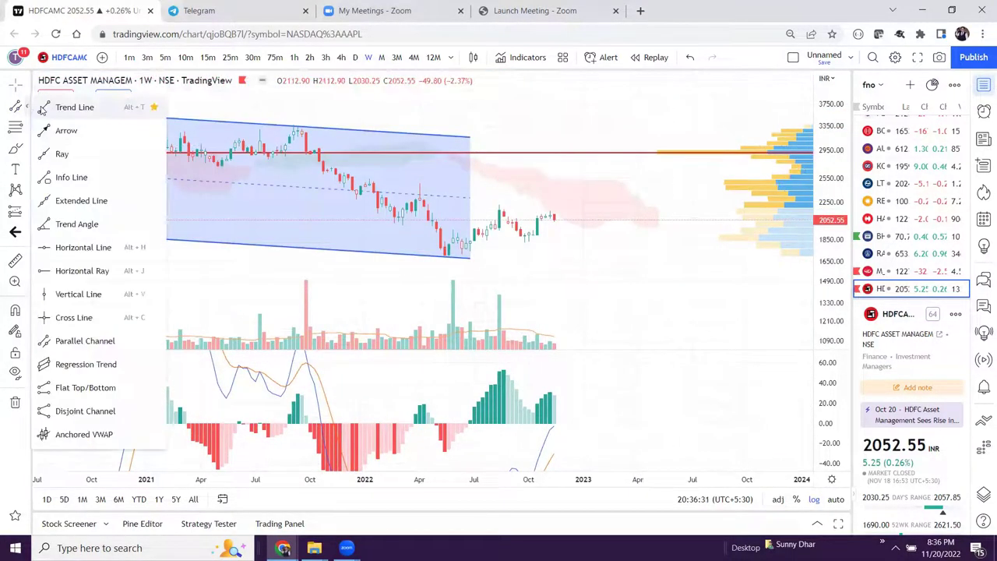
click(302, 127)
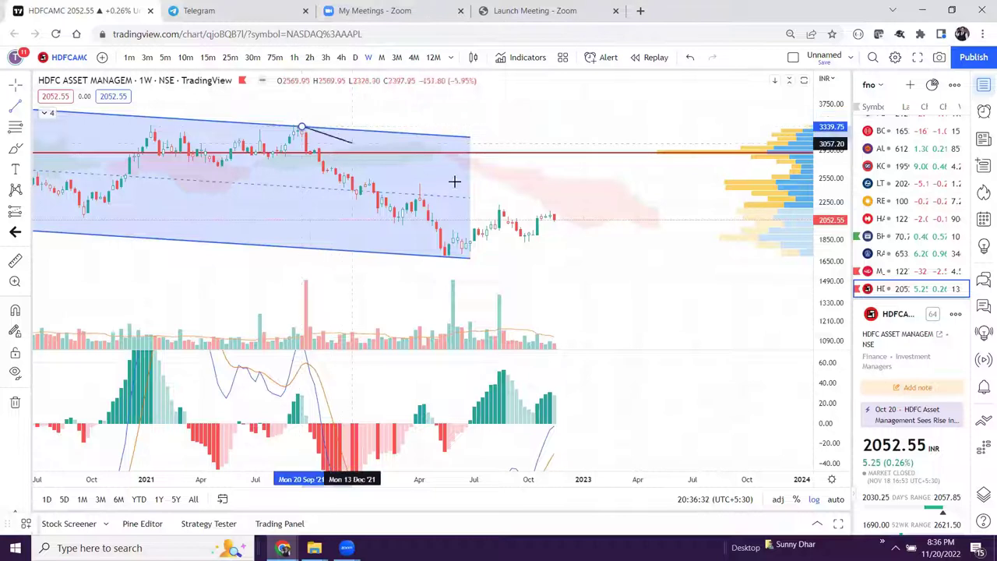
click(512, 226)
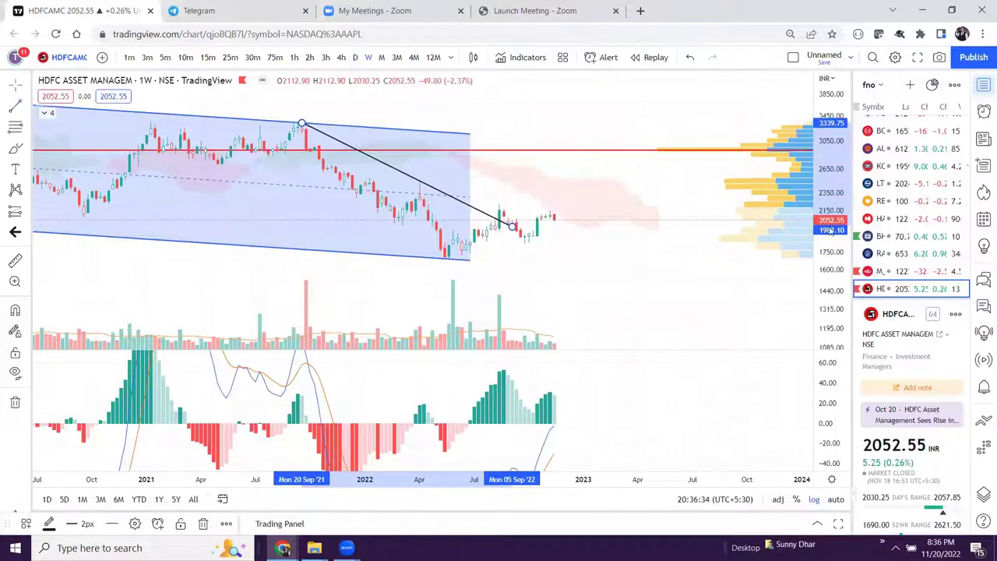
drag(670, 238, 679, 240)
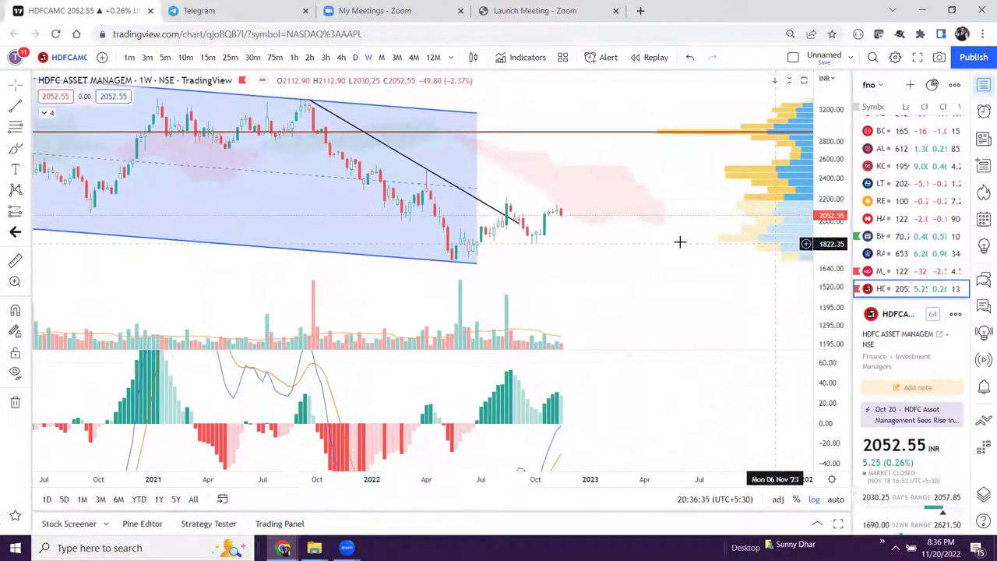
Draw a downward arrow from the 2021 high to the channel bottom.
click(28, 148)
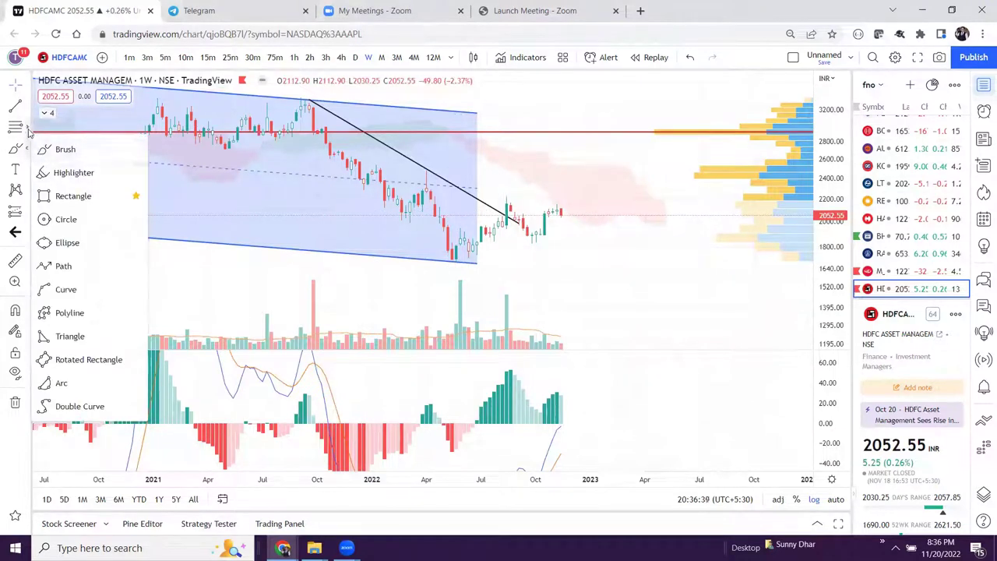
click(23, 106)
click(62, 134)
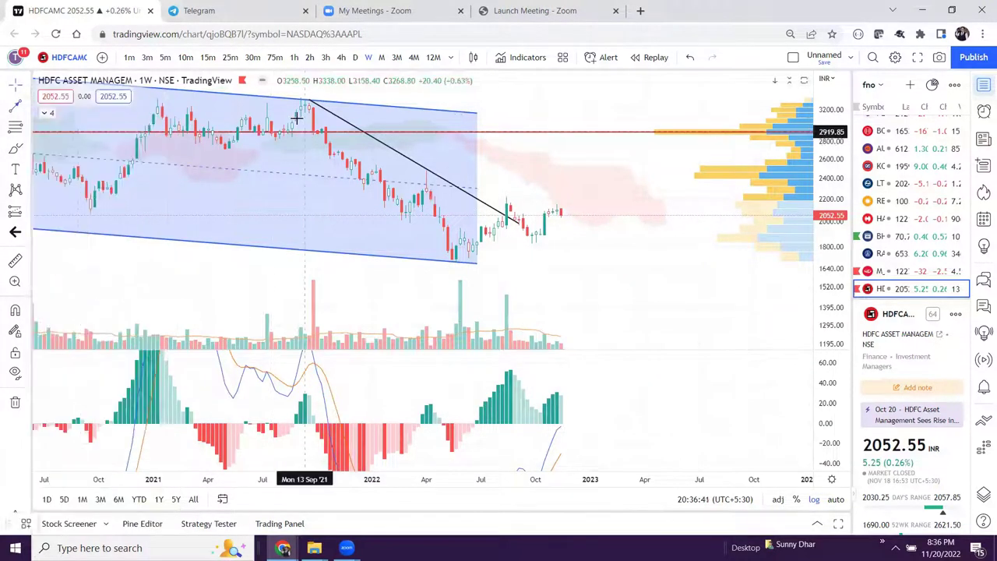
drag(296, 117, 323, 152)
drag(370, 216, 421, 252)
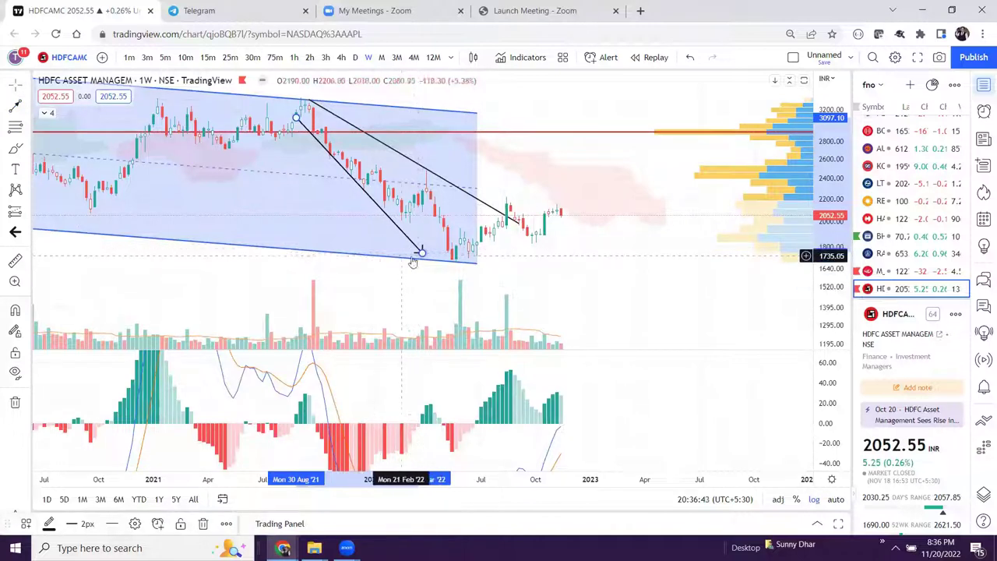
drag(577, 185, 536, 182)
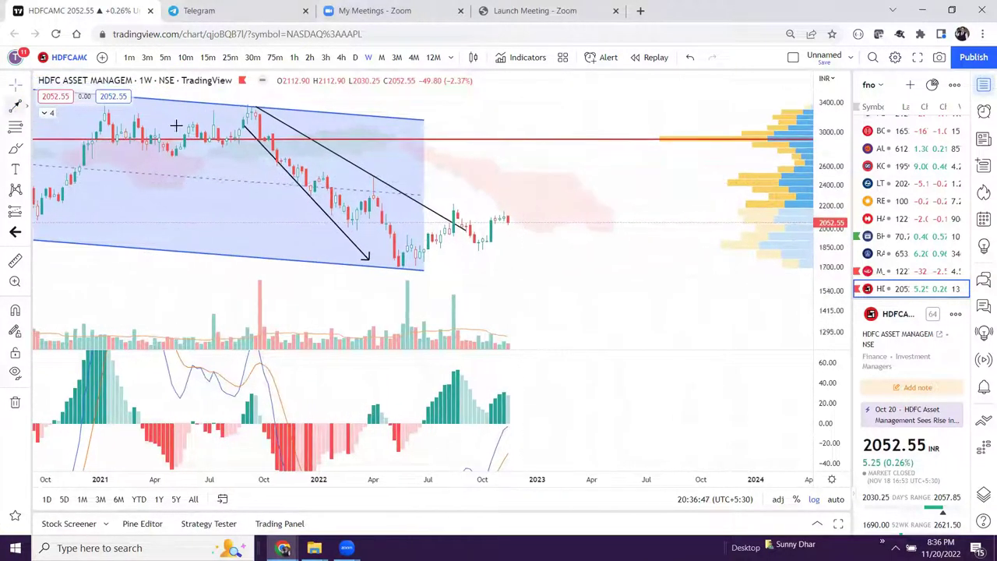
Sketch two green brush paths past the last weekly candle: one rising zig-zag, one dipping then rising.
click(25, 152)
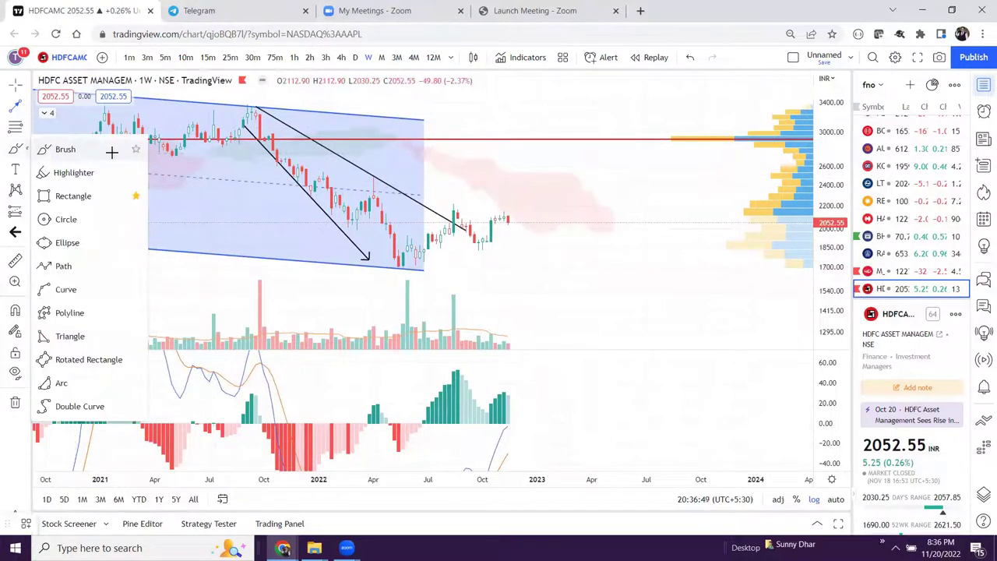
click(64, 148)
mouse_move(548, 272)
mouse_down()
mouse_move(566, 173)
mouse_move(667, 163)
mouse_move(683, 129)
mouse_move(728, 101)
mouse_move(767, 96)
mouse_up()
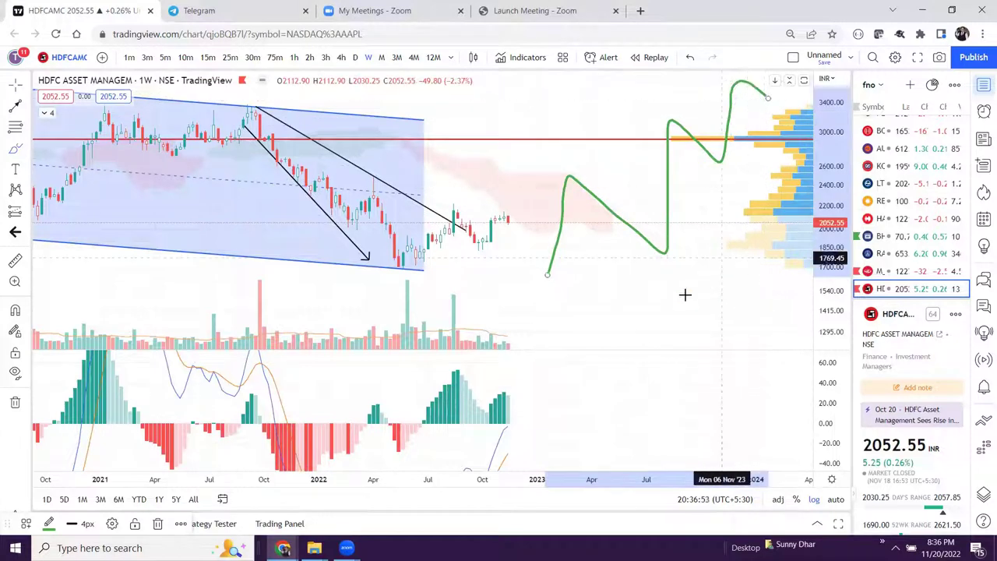
mouse_move(627, 336)
mouse_down()
mouse_move(652, 251)
mouse_move(698, 304)
mouse_move(731, 240)
mouse_up()
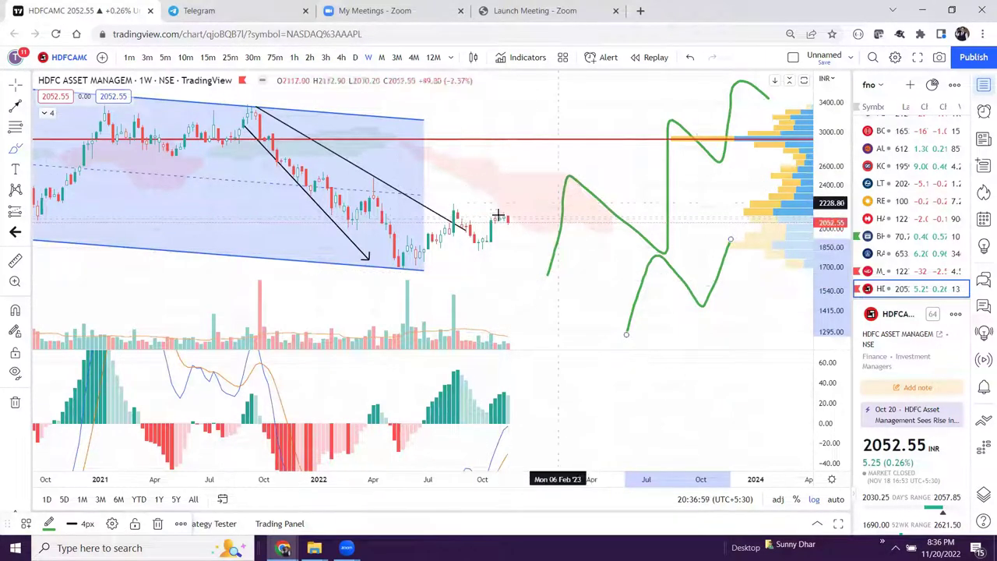
scroll(826, 233, down, 1)
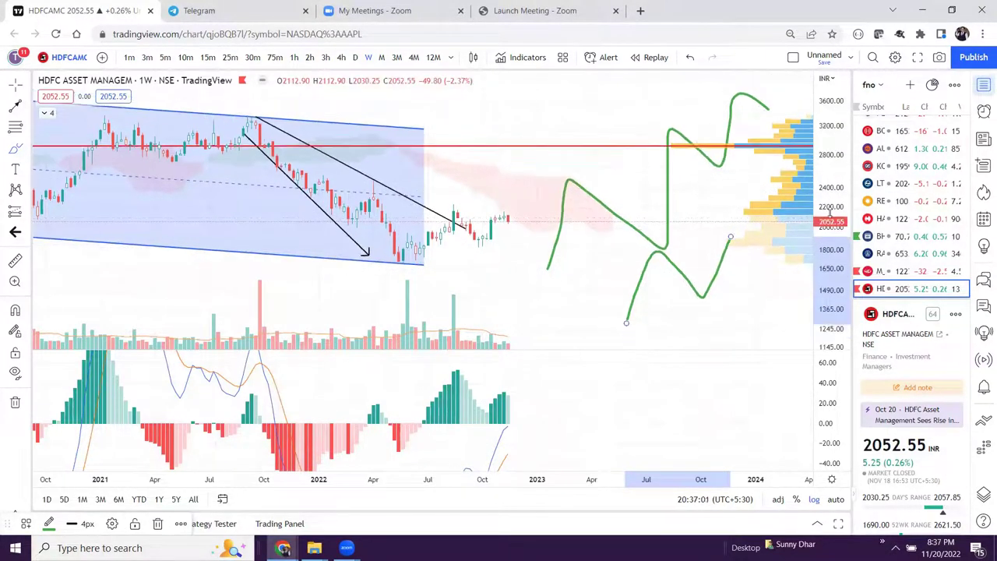
scroll(826, 249, down, 1)
scroll(818, 212, up, 1)
scroll(818, 219, up, 1)
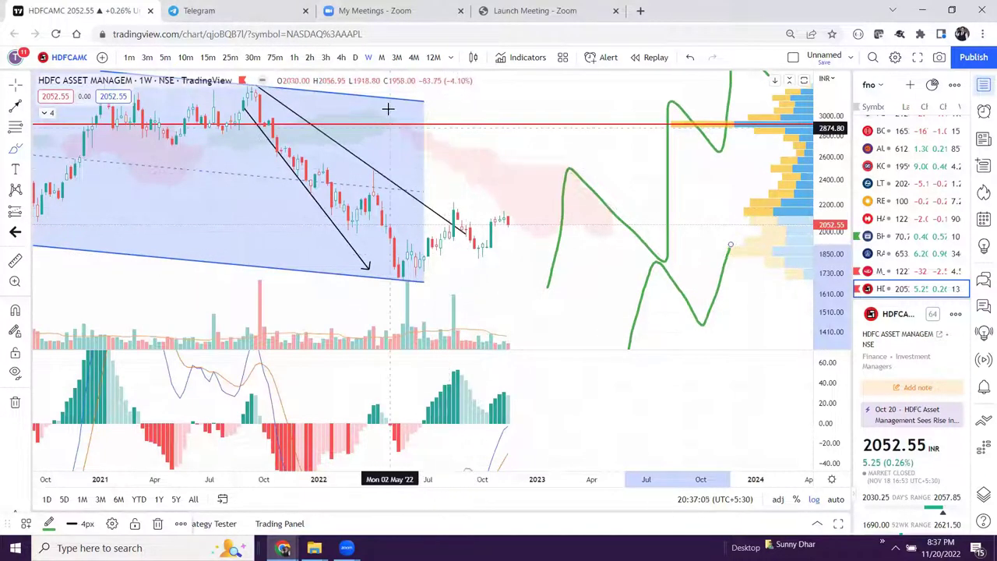
Switch to daily, zoom out, and draw a rising arrow from the June low to the September highs.
click(355, 58)
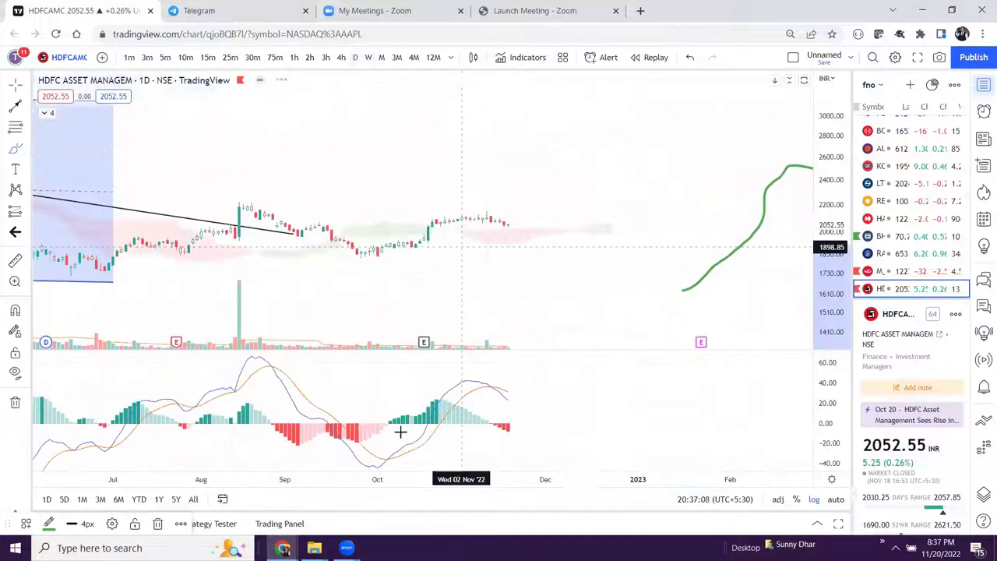
scroll(468, 405, down, 1)
scroll(545, 351, down, 1)
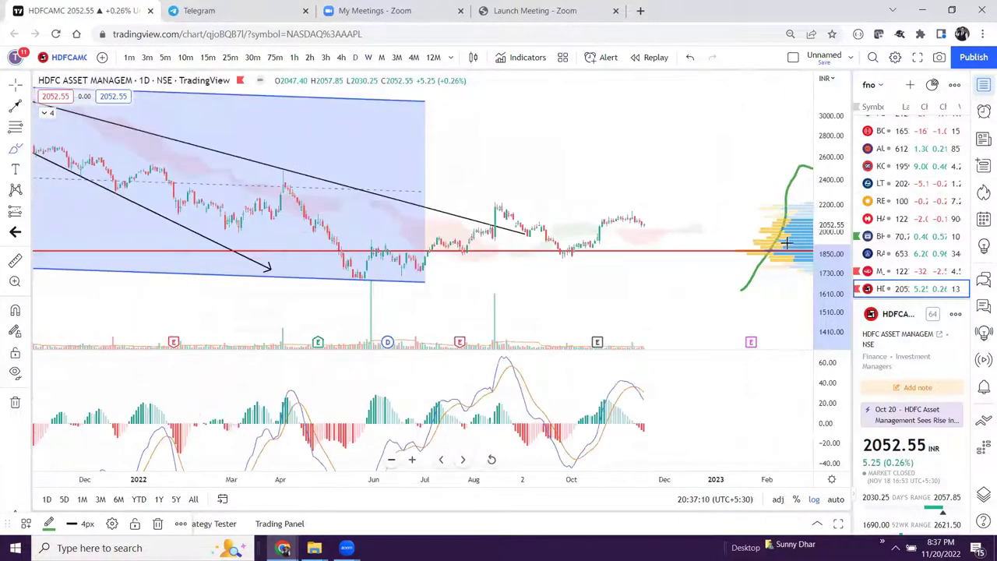
scroll(623, 296, down, 1)
scroll(678, 259, down, 1)
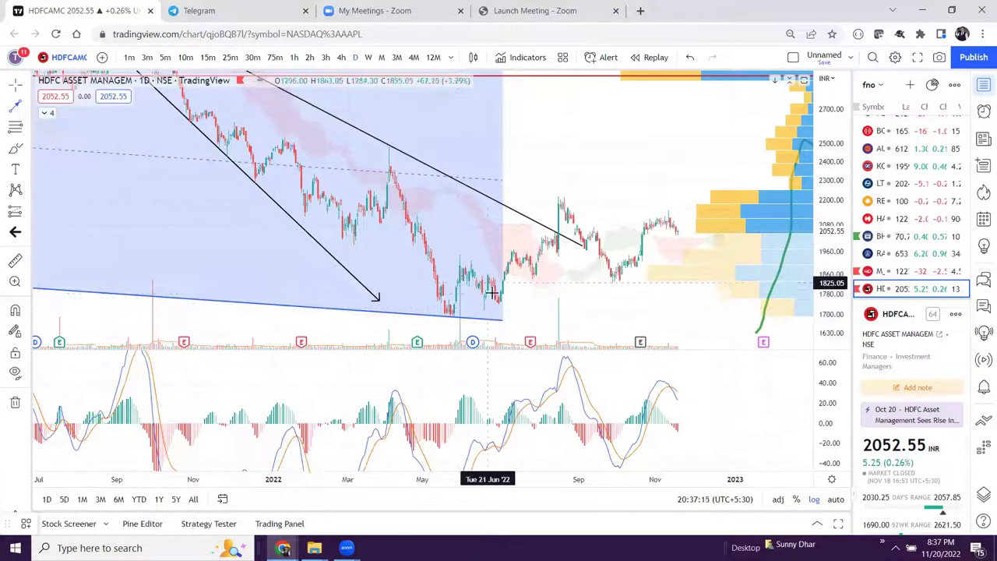
click(463, 326)
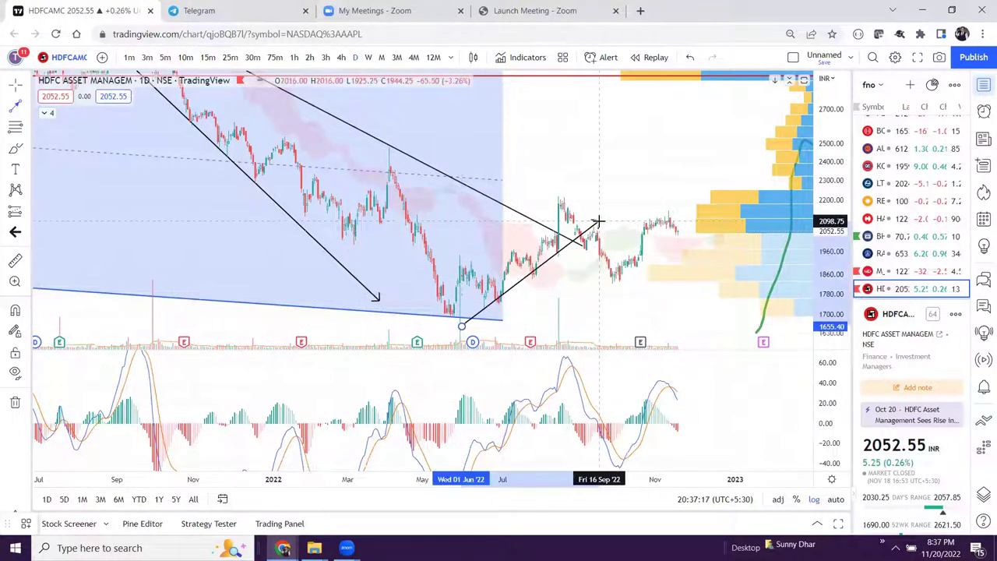
click(598, 221)
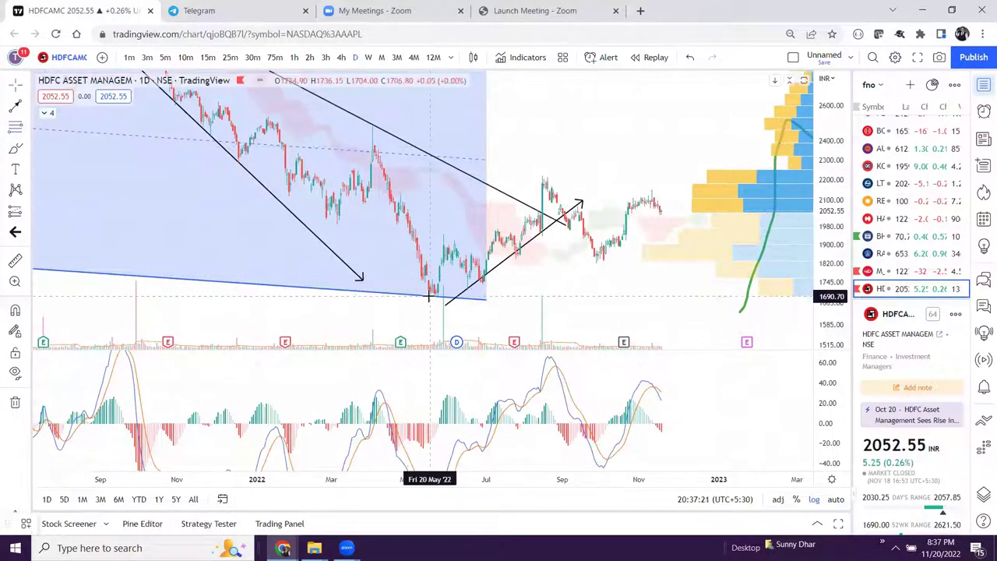
Draw a Fibonacci retracement from the May low to the August high.
click(429, 296)
click(607, 176)
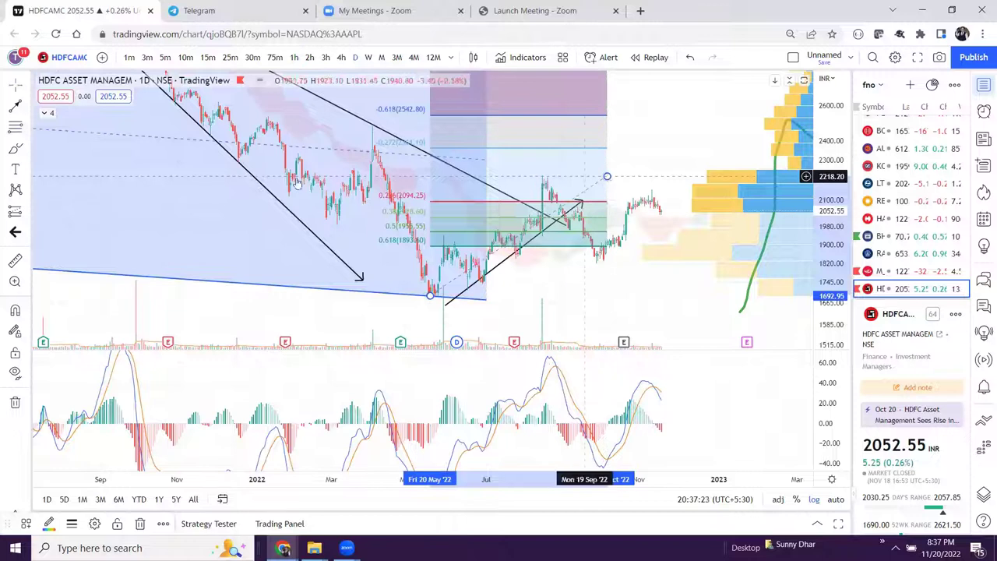
click(590, 248)
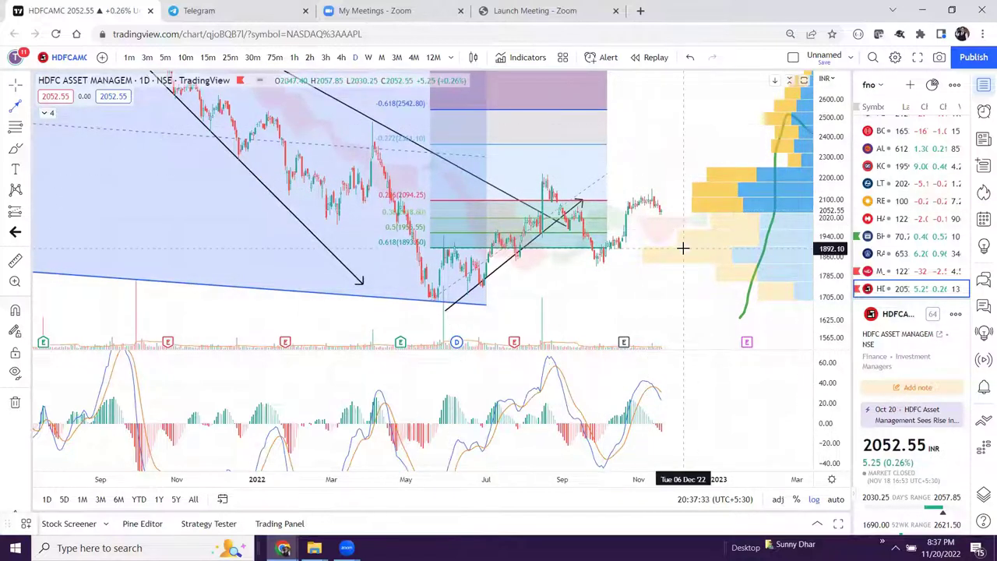
Switch to monthly, clear all drawings, and draw two falling channel arrows from the 2019 peak area.
click(381, 57)
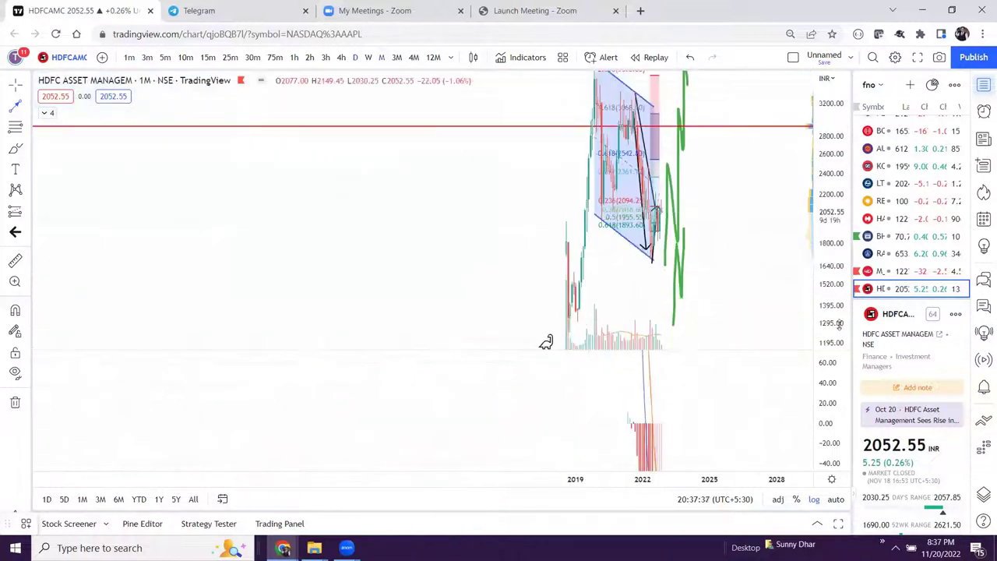
right_click(740, 265)
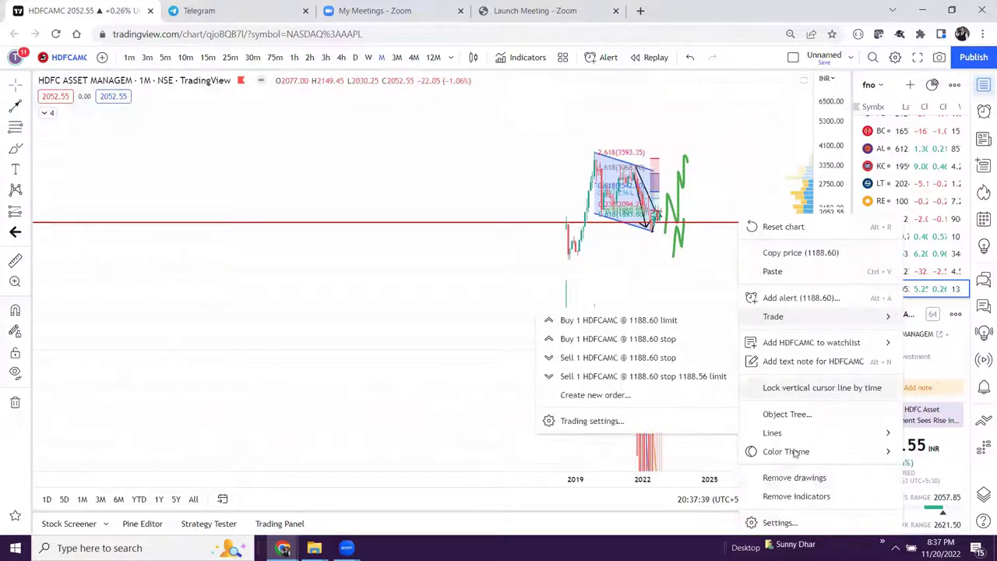
click(796, 477)
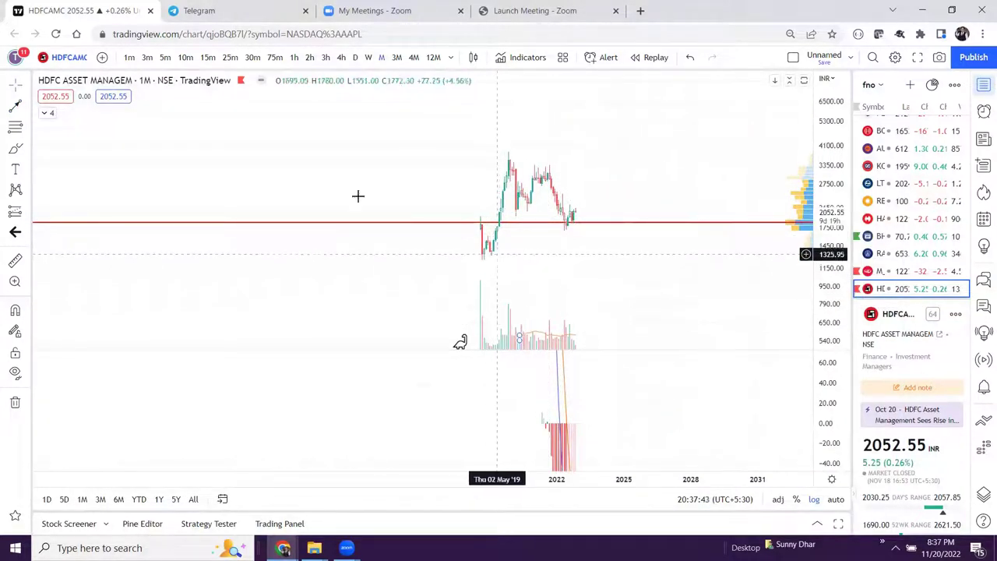
click(505, 147)
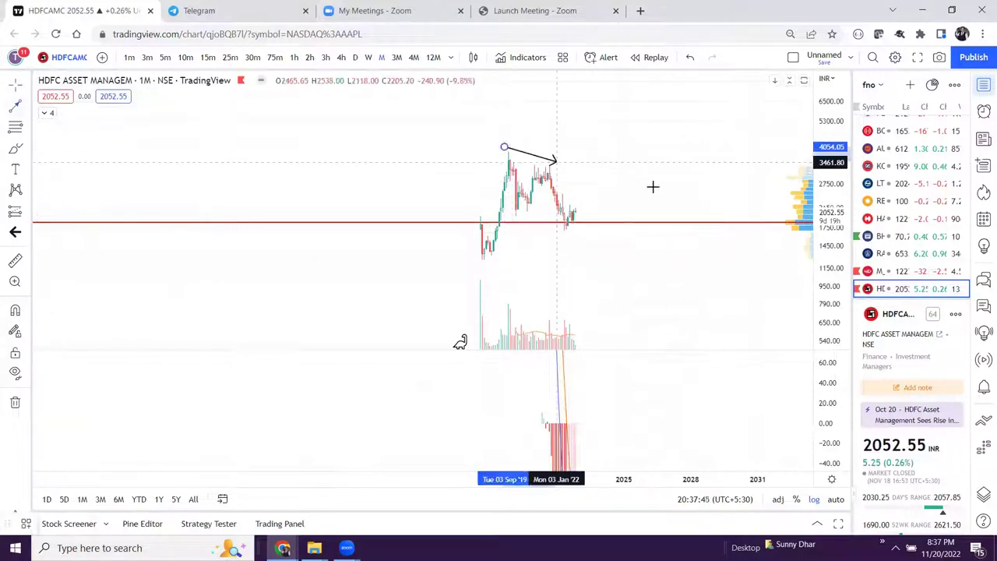
click(677, 211)
click(15, 107)
click(509, 207)
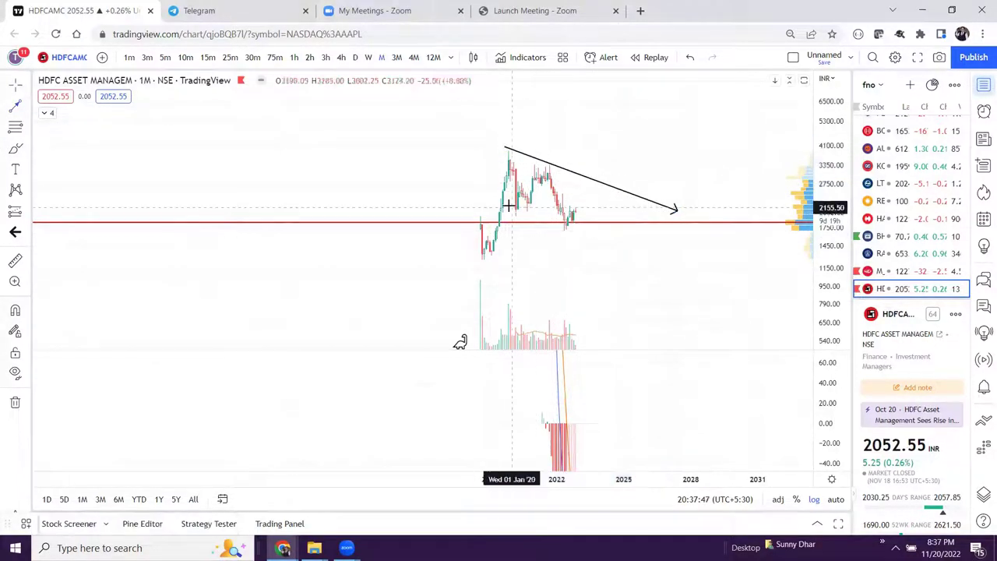
click(588, 243)
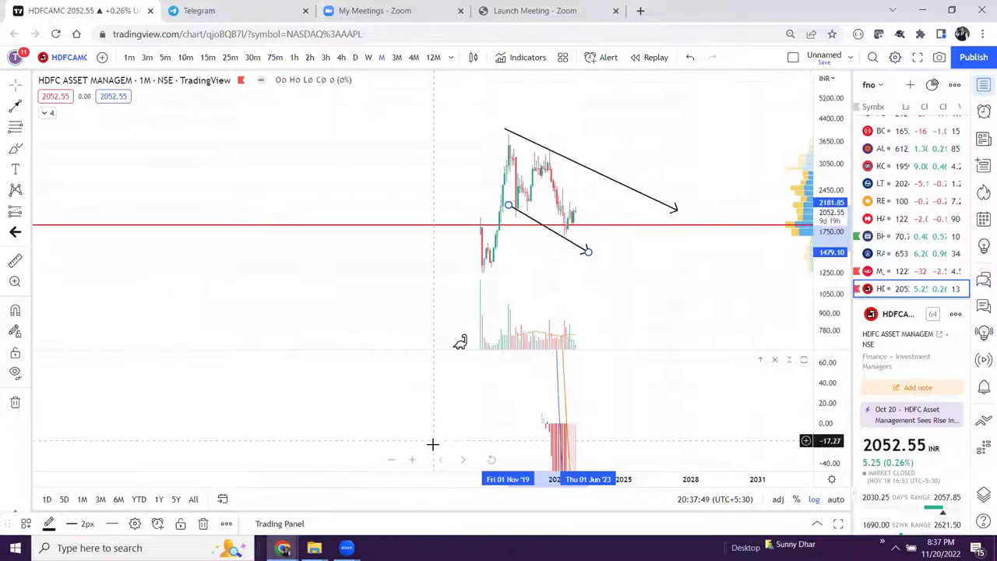
Widen the monthly candles and sketch a green brush wave plus a horizontal support stroke.
click(412, 460)
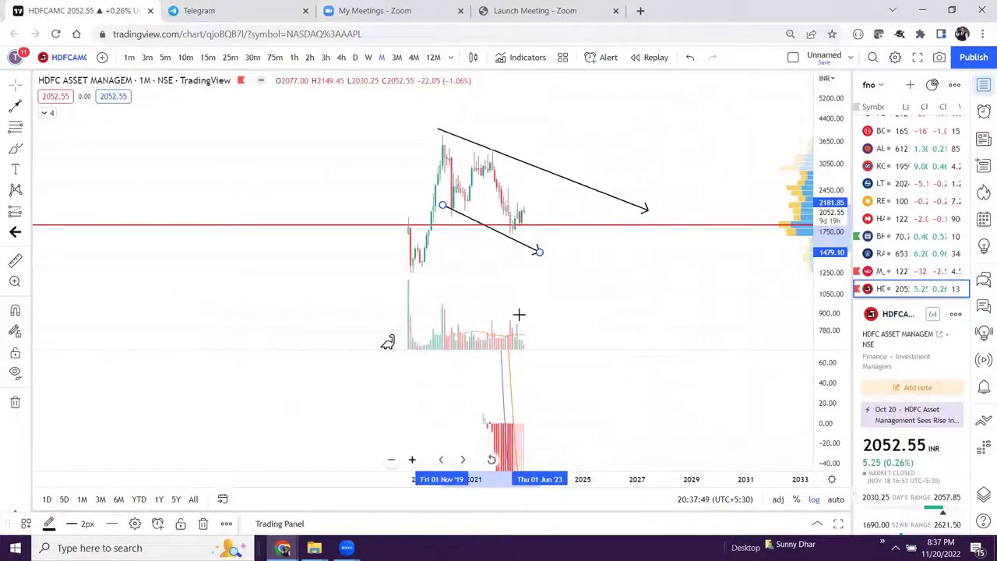
click(26, 152)
click(75, 149)
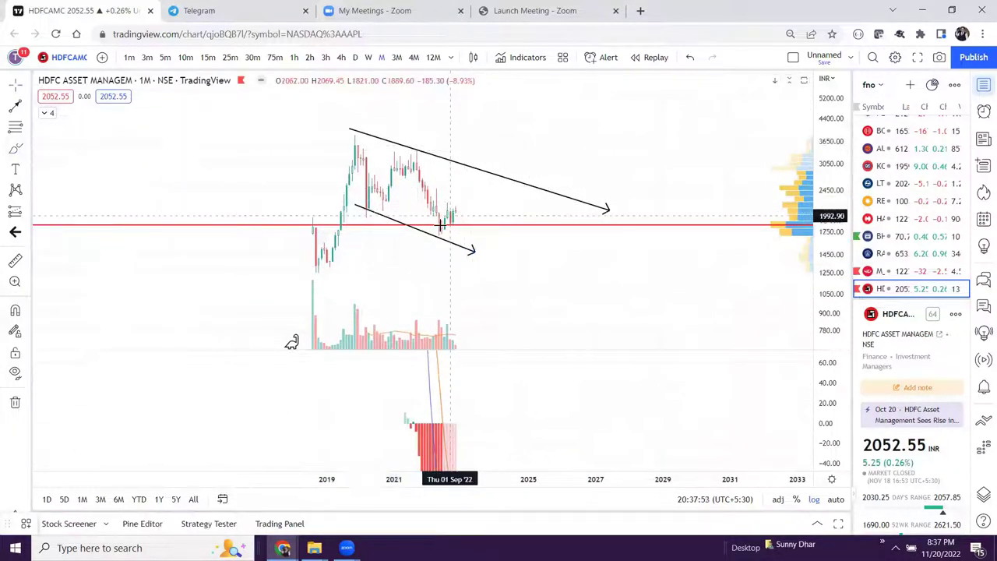
mouse_move(446, 224)
mouse_down()
mouse_move(452, 200)
mouse_move(507, 246)
mouse_up()
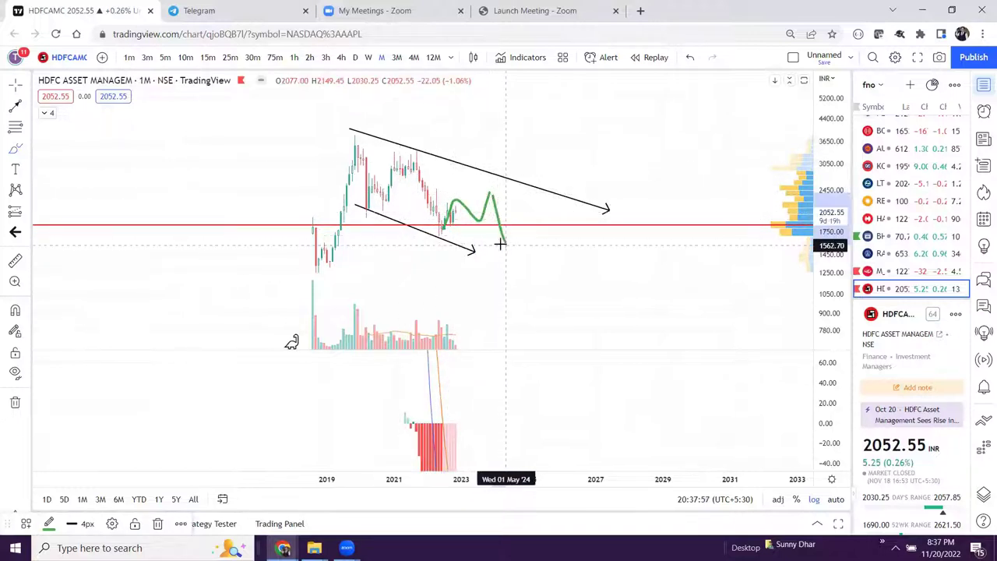
drag(441, 231, 531, 231)
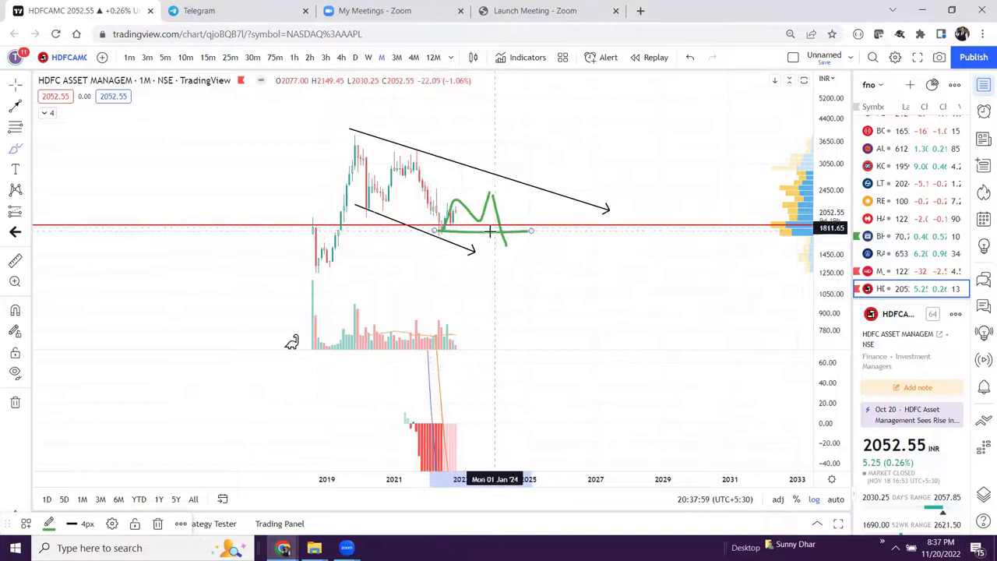
right_click(256, 153)
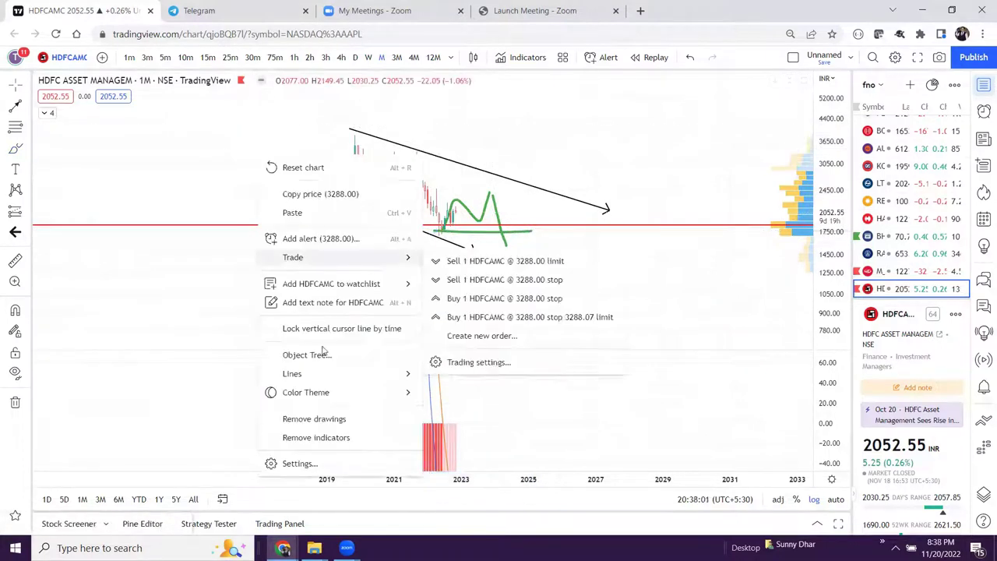
Clear all chart drawings and draw a falling arrow from the 2021 high to around 2025.
click(323, 417)
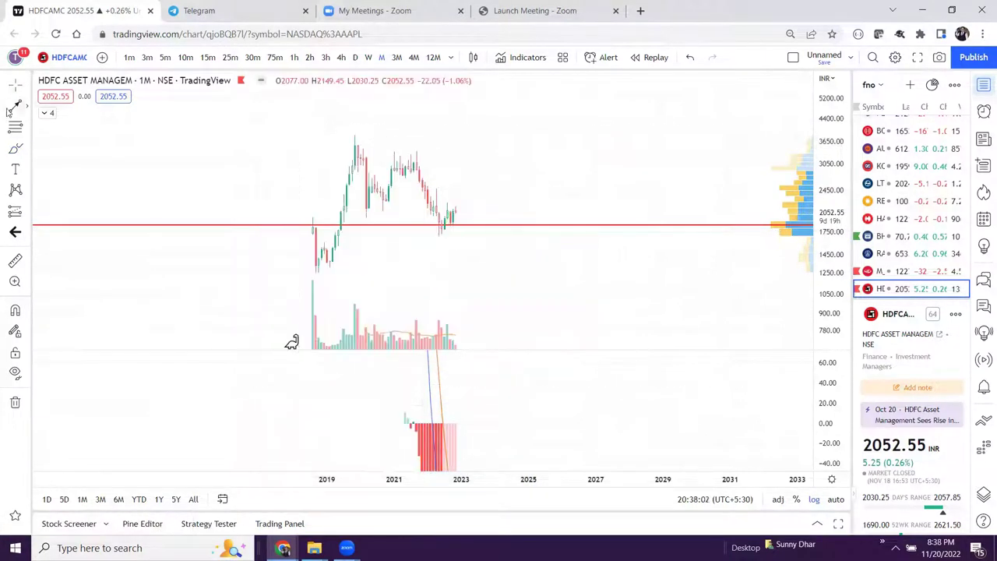
click(419, 151)
click(530, 217)
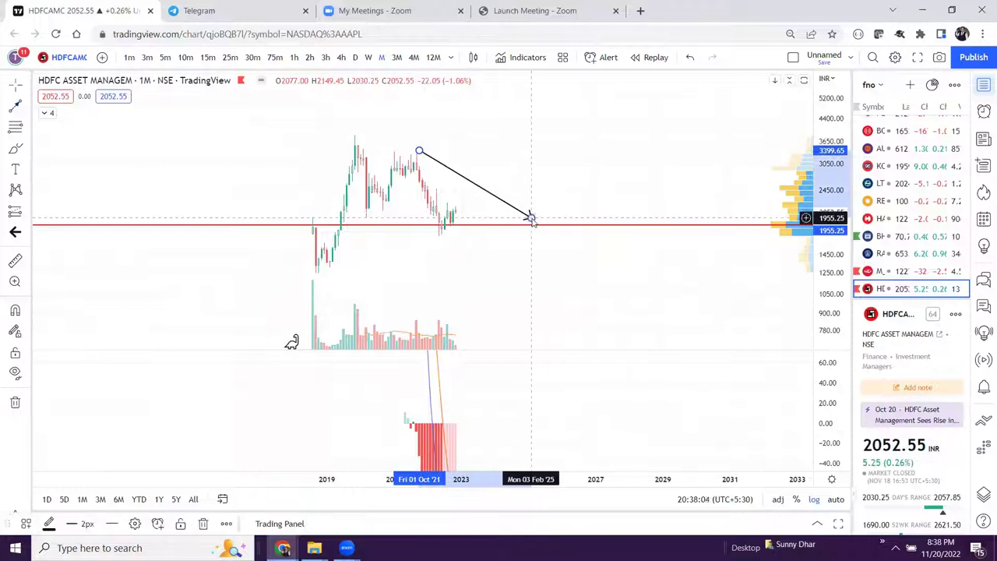
Brush a green wave over the latest candles, a support stroke beneath it, and a steeper falling stroke from the 2021 high.
click(15, 148)
drag(433, 232, 483, 201)
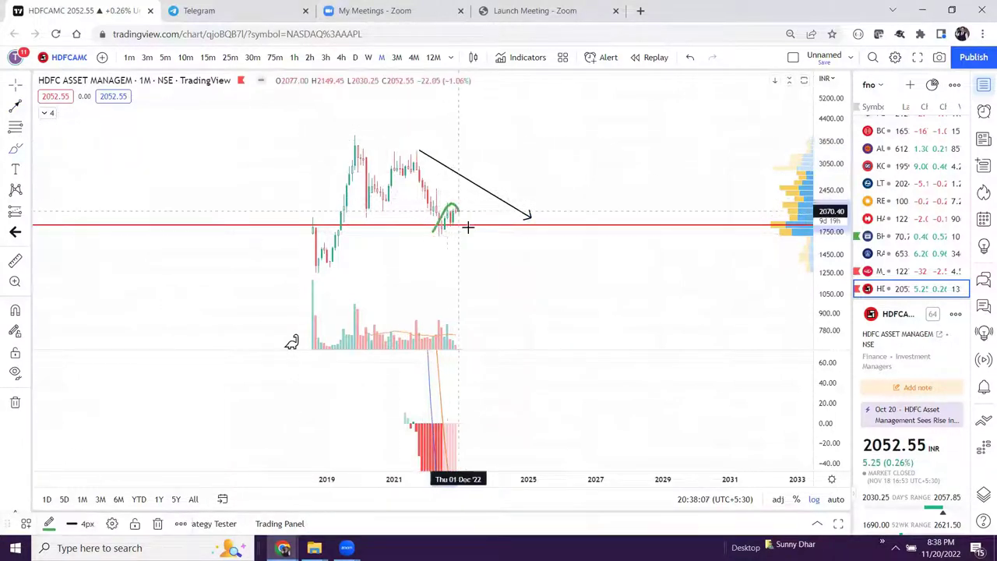
mouse_move(425, 232)
mouse_down()
mouse_move(490, 230)
mouse_move(498, 272)
mouse_up()
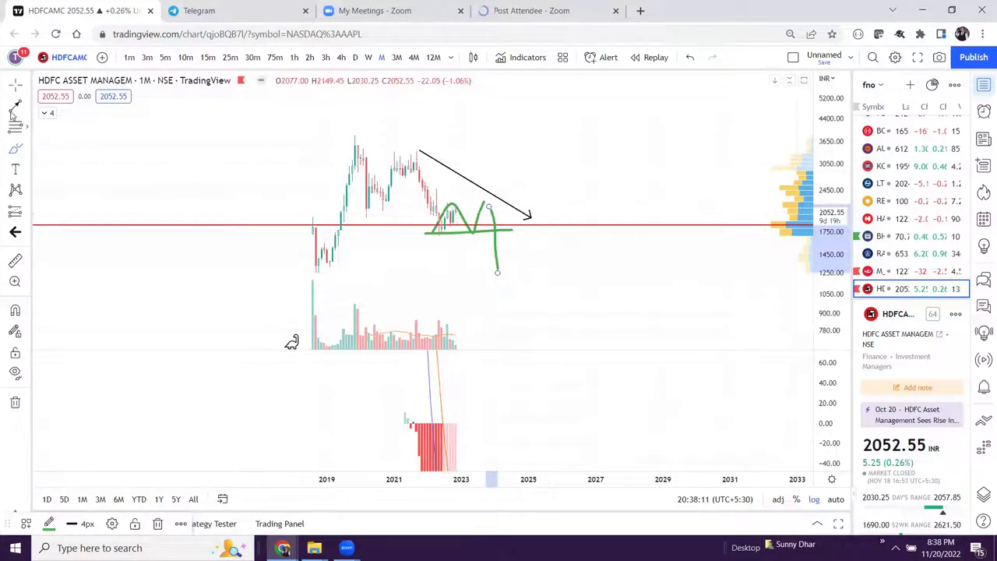
drag(414, 154, 575, 260)
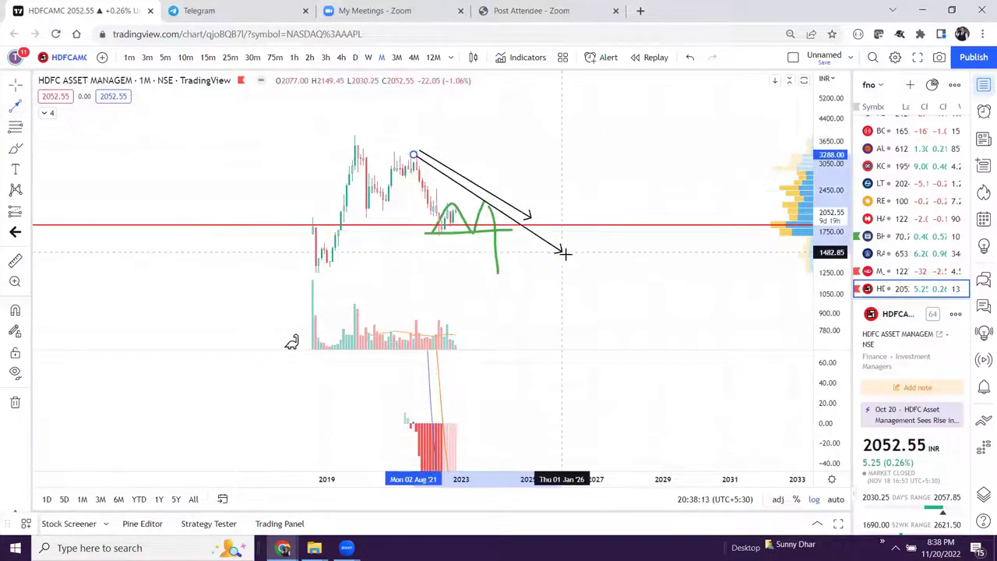
Add a rising arrow from the green path's low to above the falling arrows.
click(15, 105)
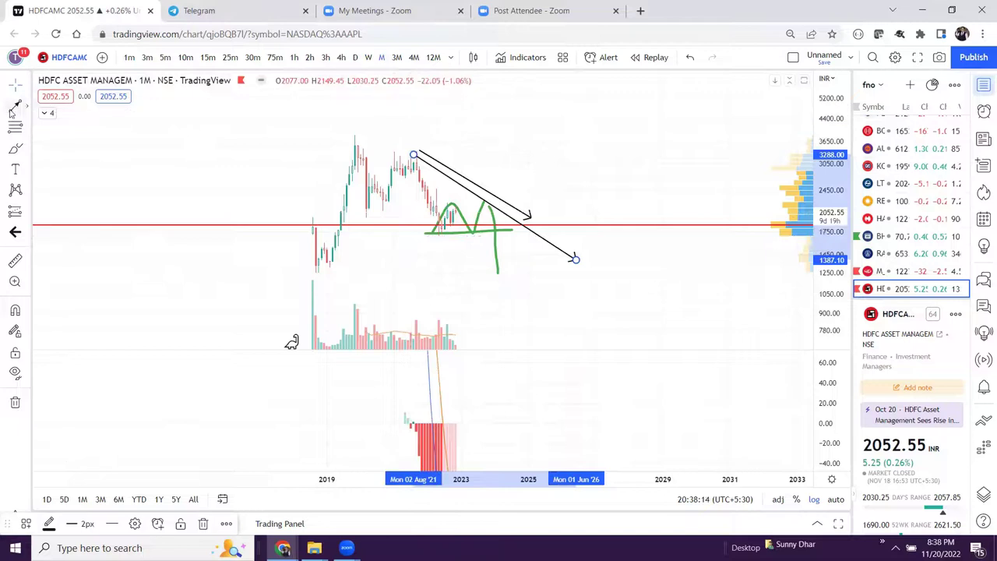
click(497, 273)
click(552, 192)
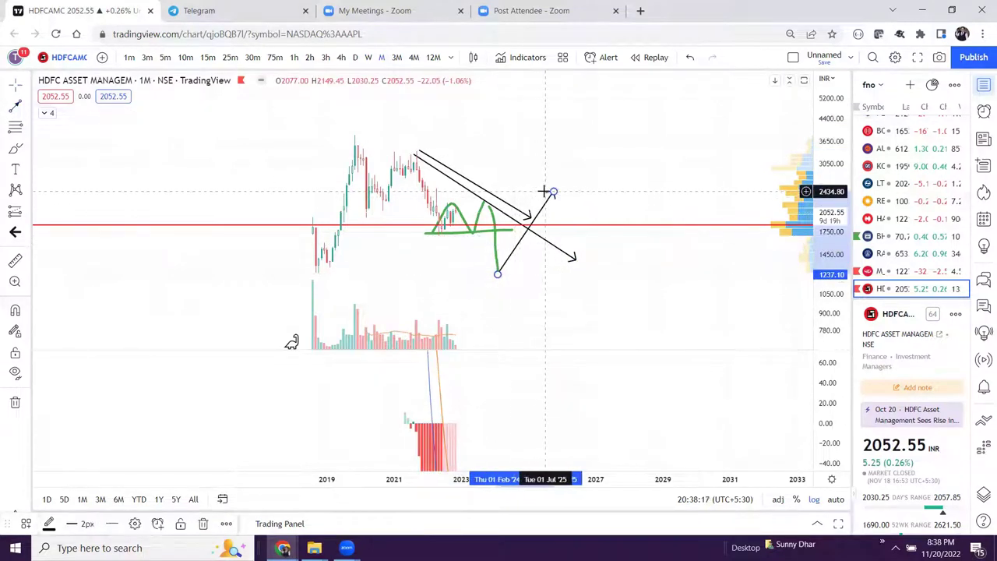